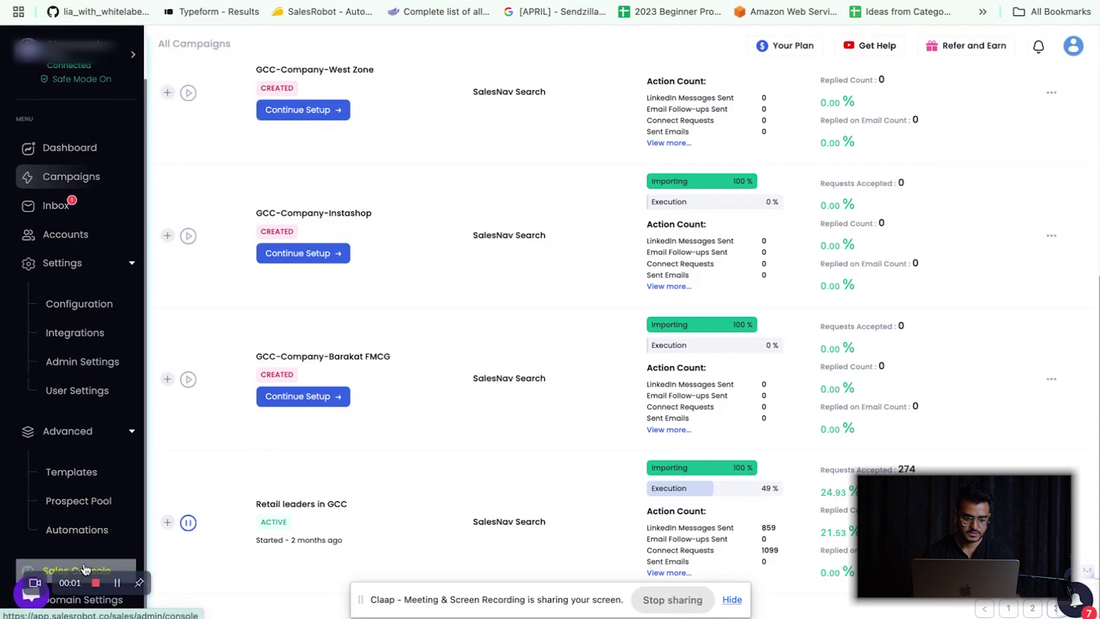
Step: From the Sales Console customers list, open a customer's account, check its Dashboard, then its LinkedIn Accounts
click(84, 569)
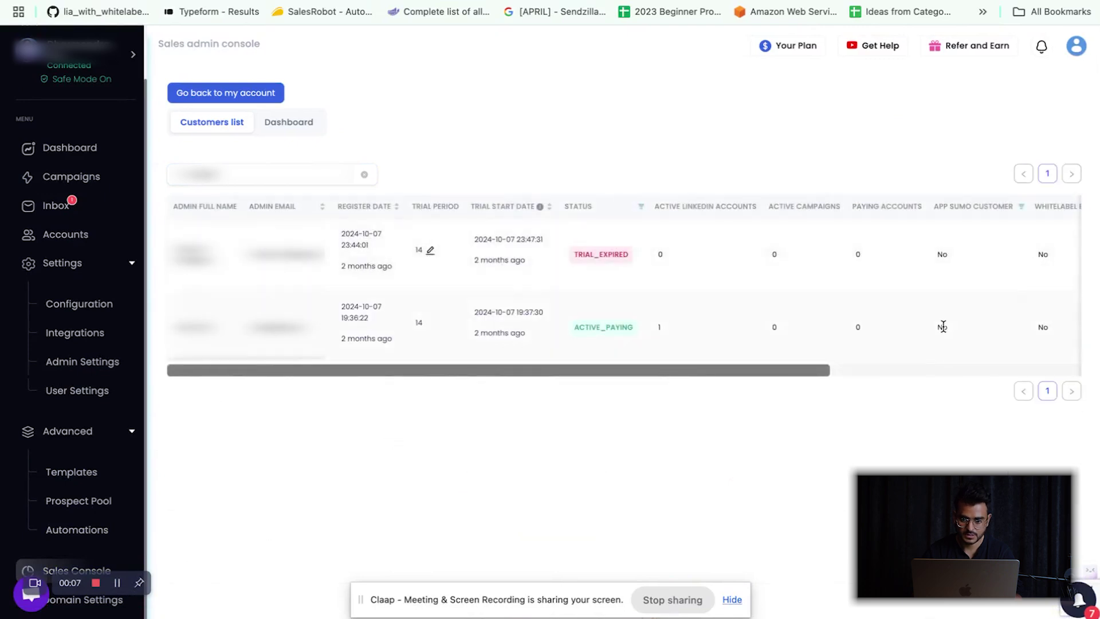
scroll(942, 327, right, 5)
click(1071, 332)
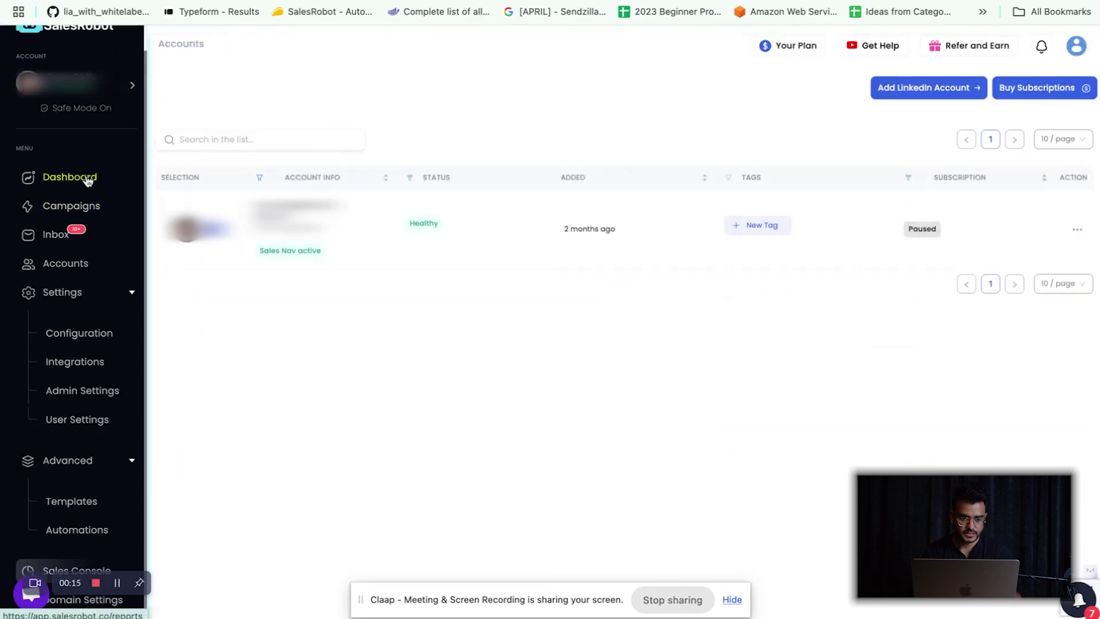
click(86, 179)
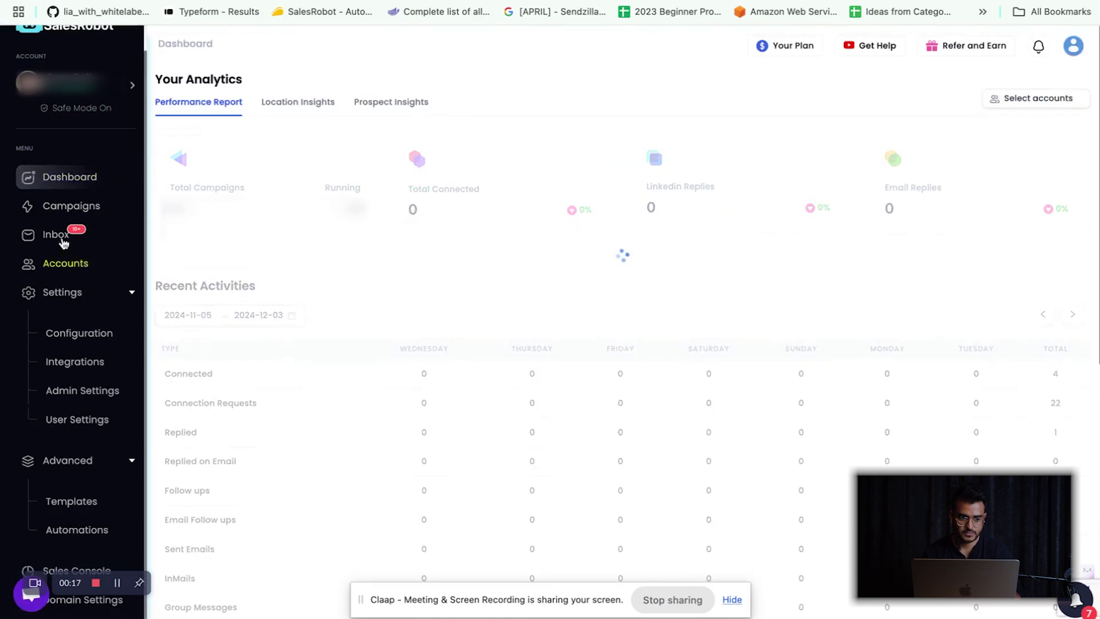
click(62, 265)
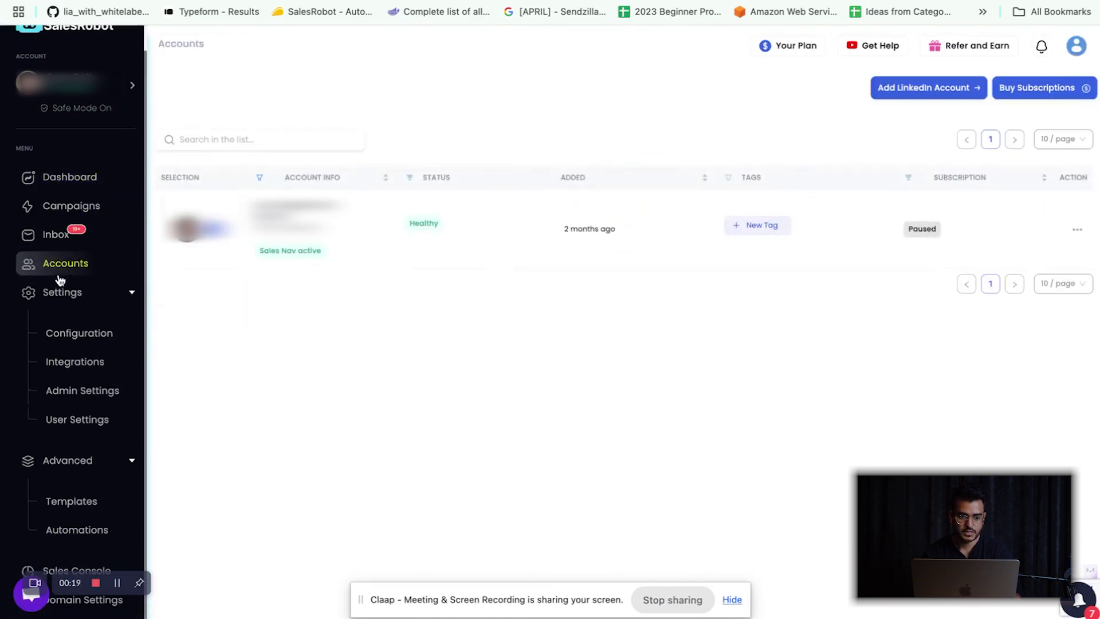
Step: Return to All Campaigns and highlight the 'customers without SOC2' campaign name
click(62, 211)
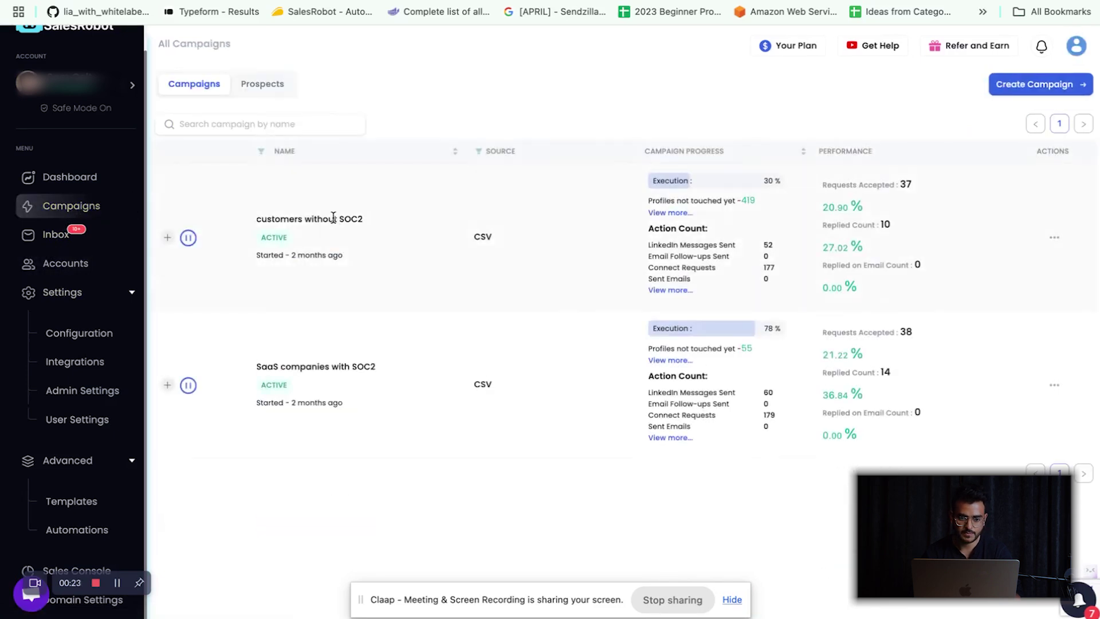
triple_click(333, 218)
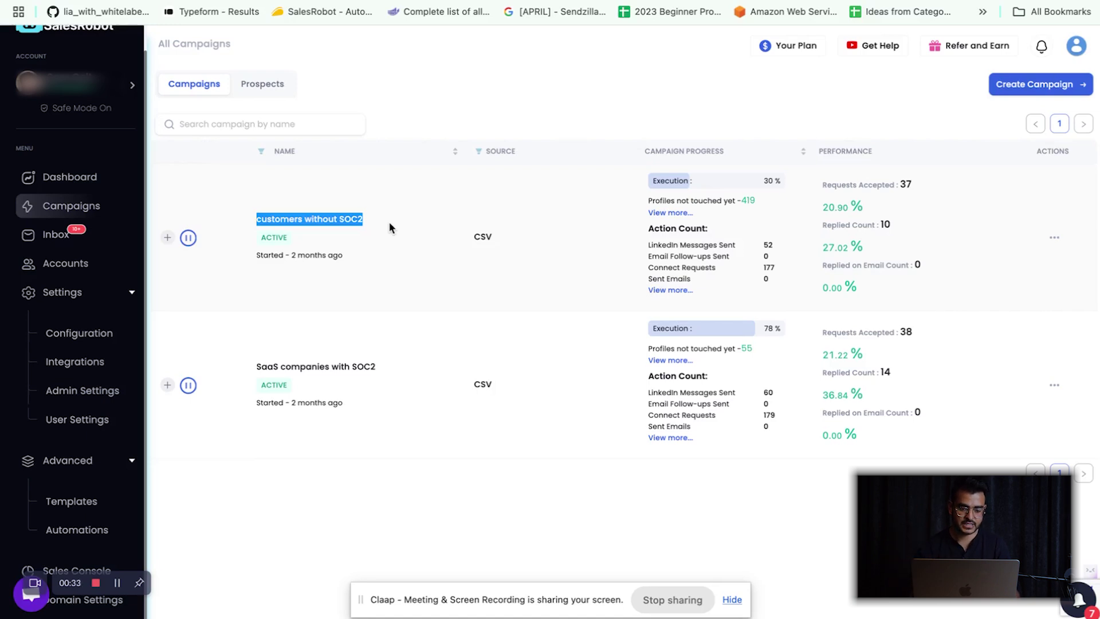
triple_click(328, 219)
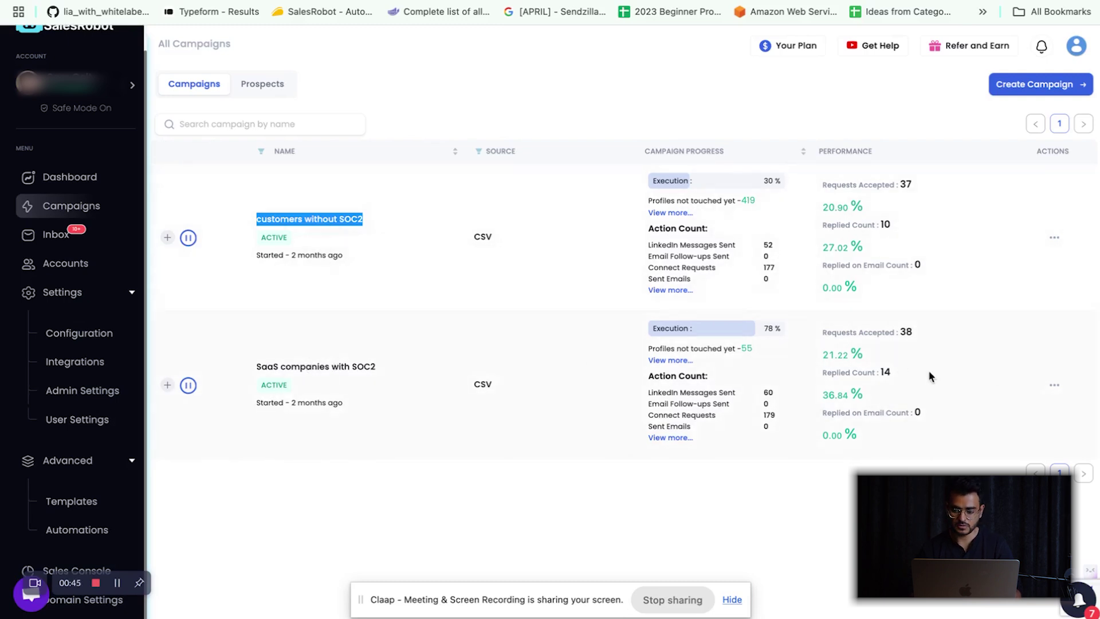
Step: Edit the SaaS companies with SOC2 campaign and review its Step 1 connection request message
click(1050, 390)
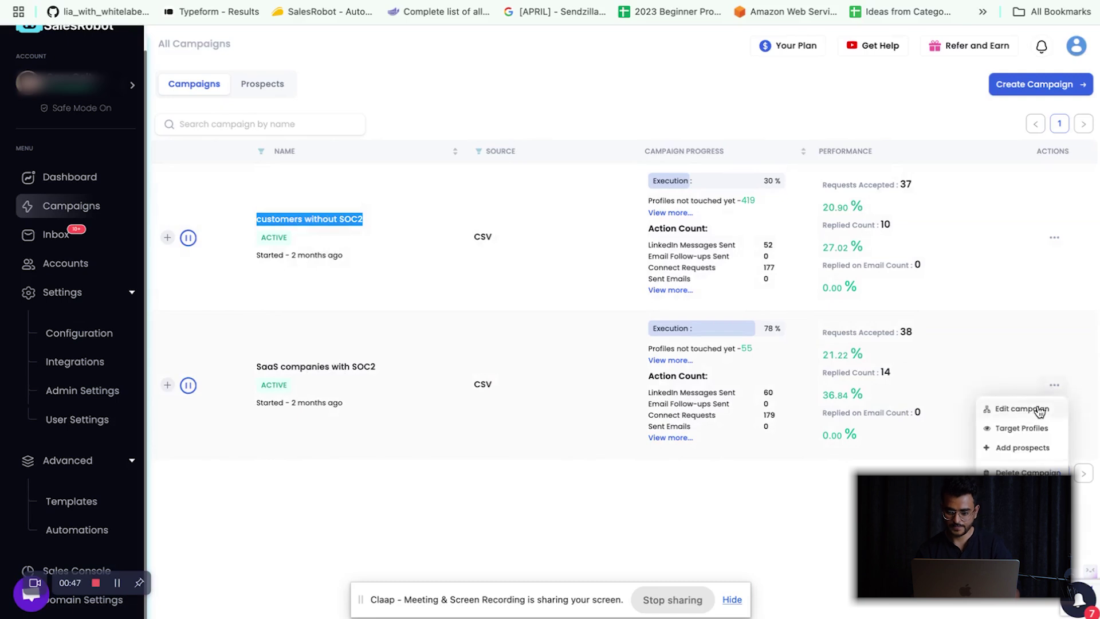
click(1028, 410)
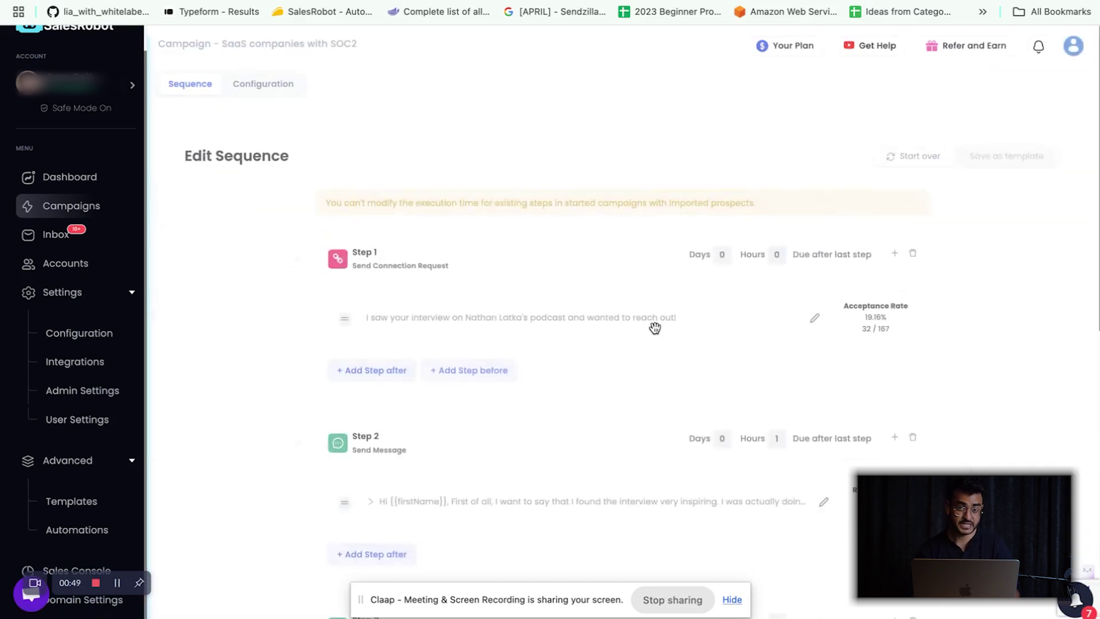
click(815, 319)
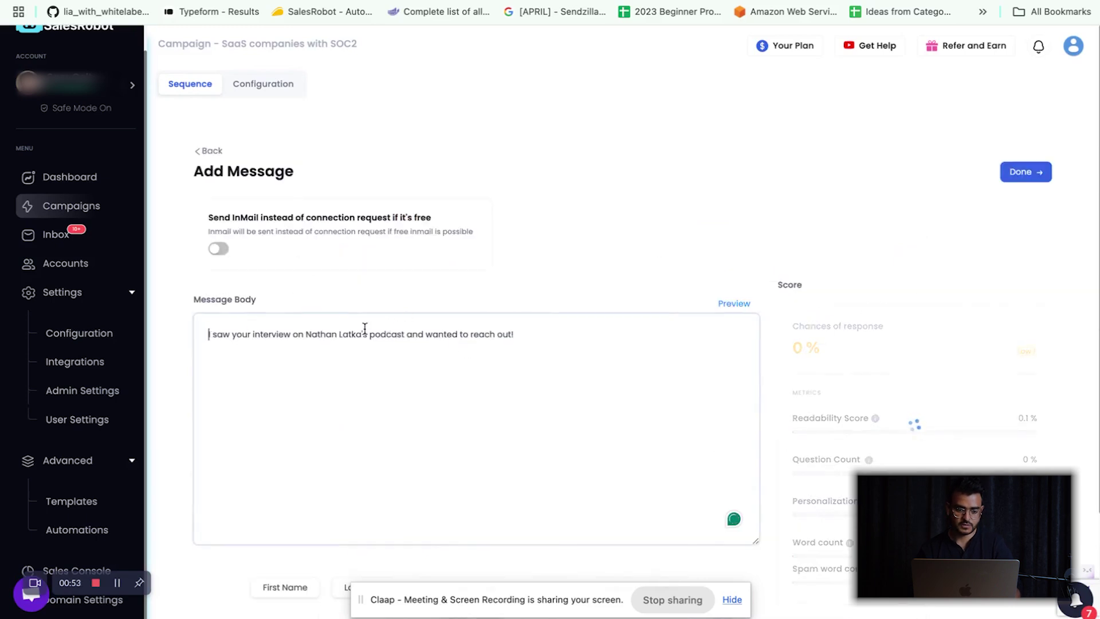
click(211, 155)
scroll(607, 292, down, 3)
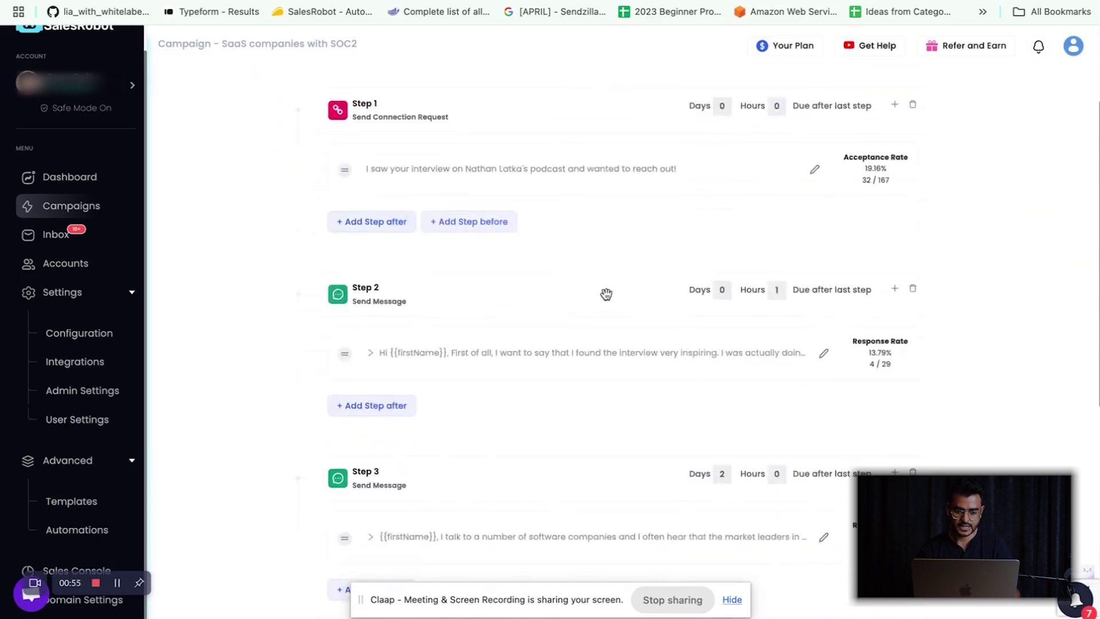
Step: Read the Step 2 follow-up message, dismissing the Grammarly sign-in notice
click(829, 319)
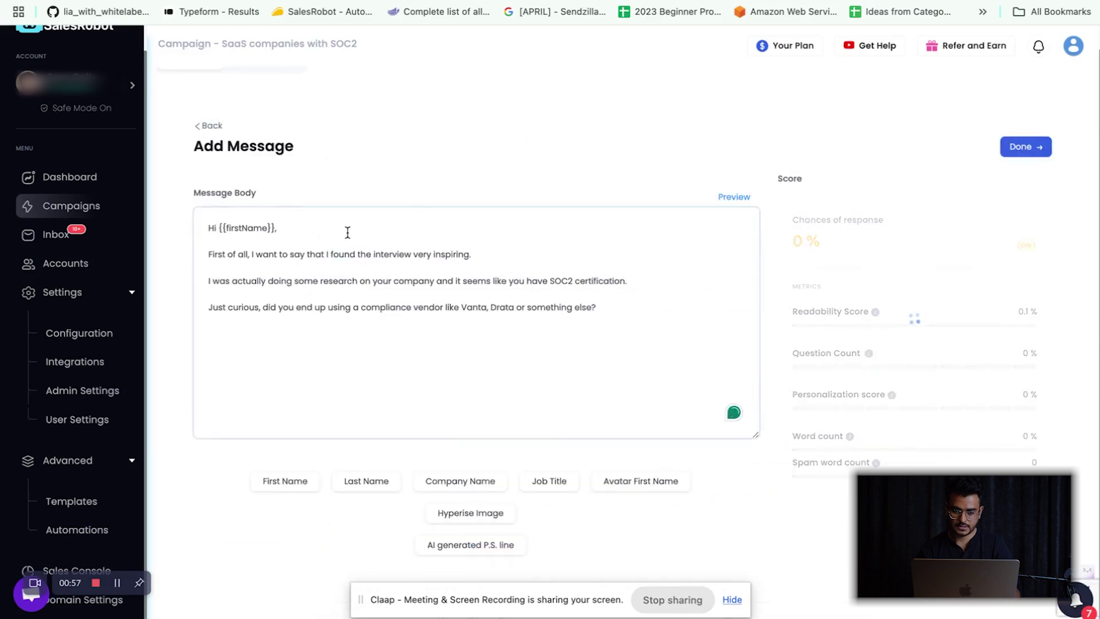
click(208, 122)
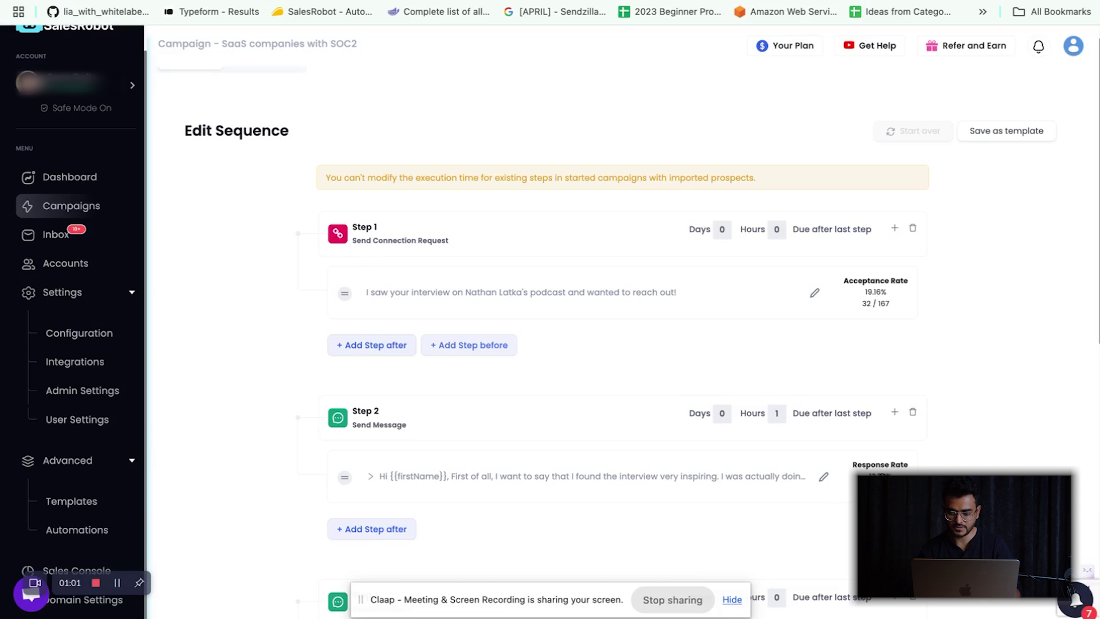
click(826, 479)
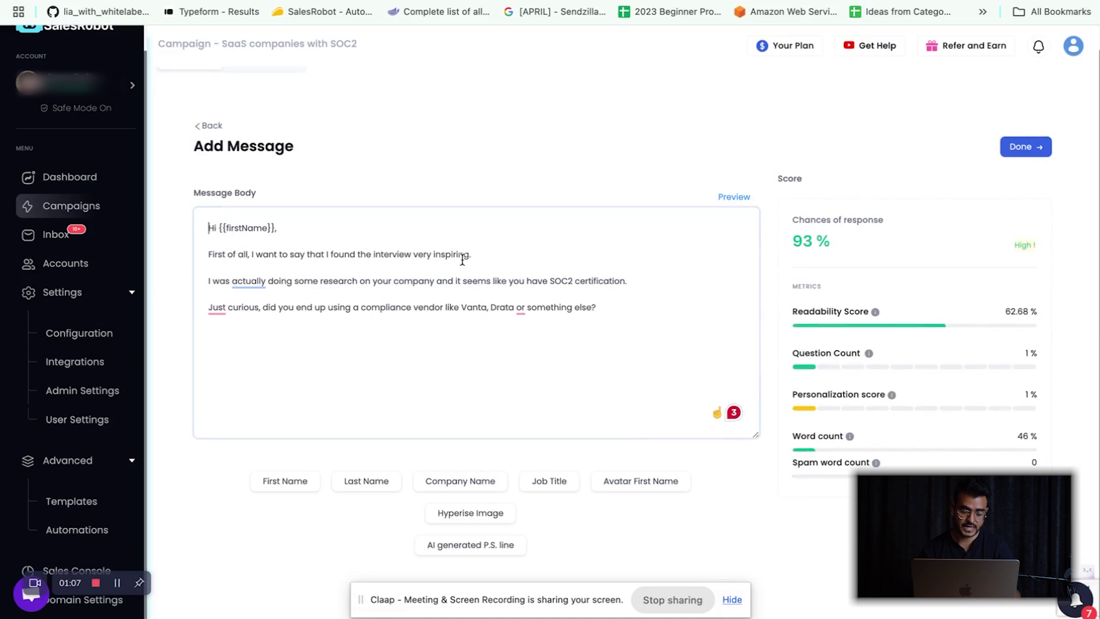
click(248, 282)
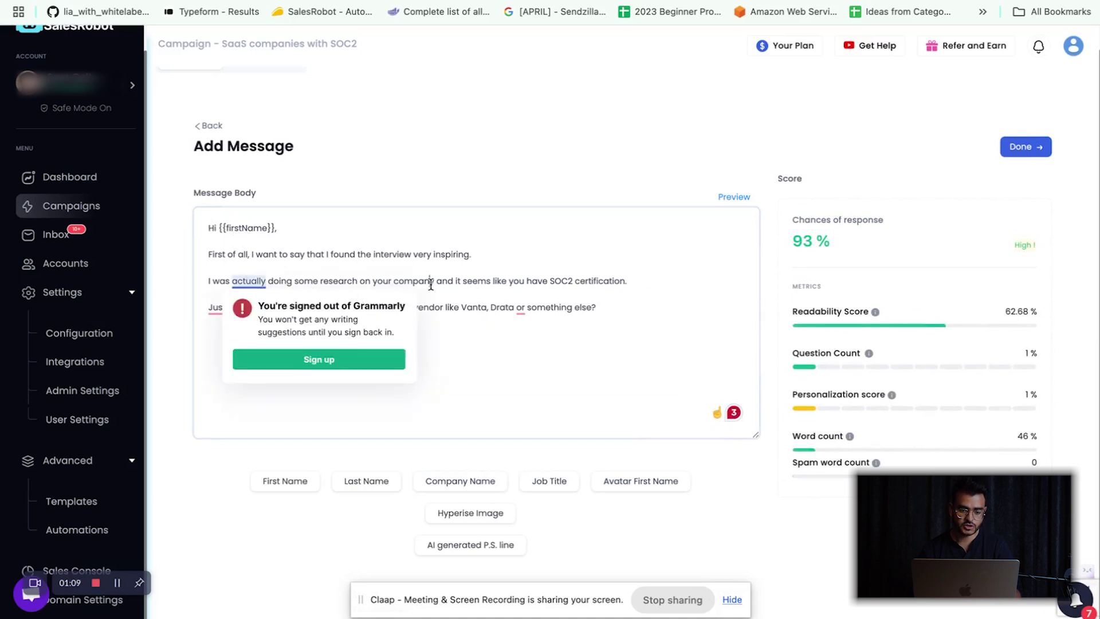
click(431, 282)
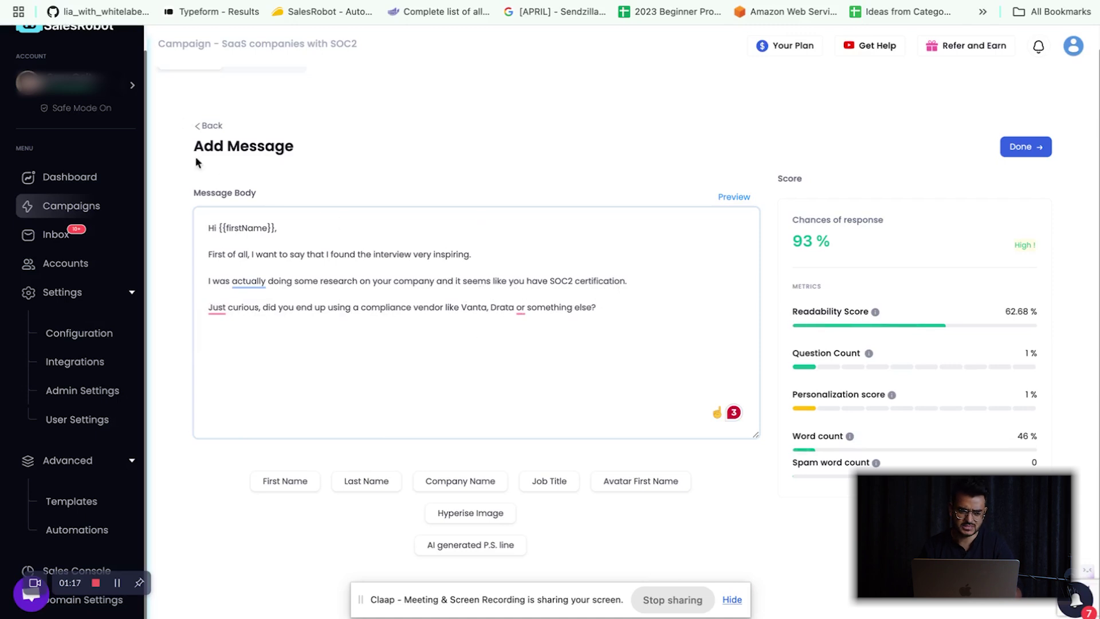
click(208, 125)
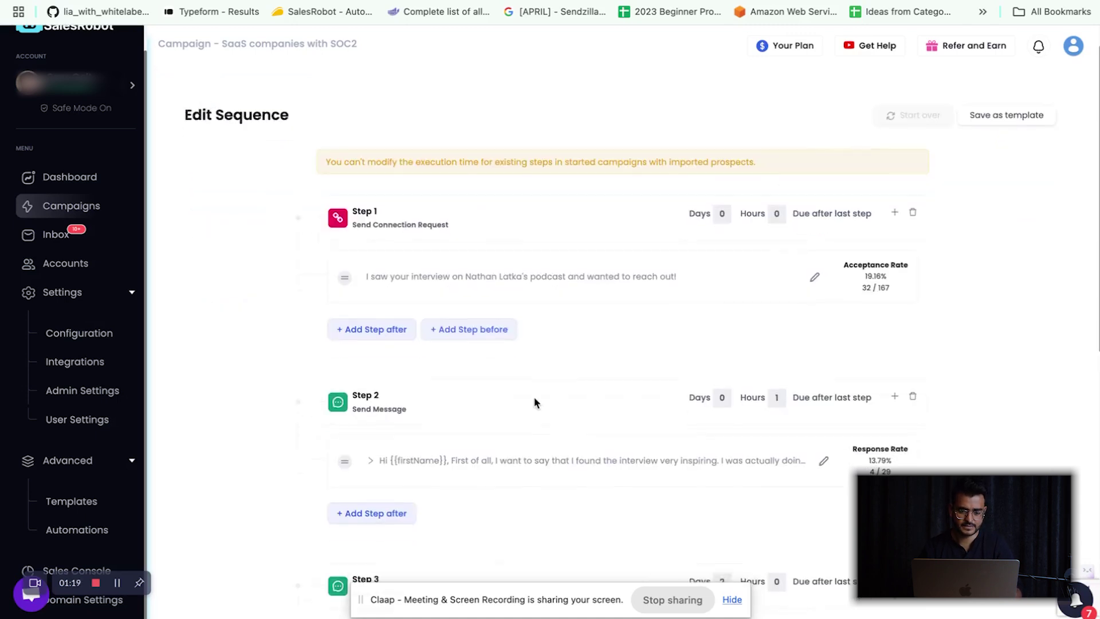
Step: Reopen the Step 2 message, then scroll the sequence down to show Steps 2–4
scroll(535, 402, down, 5)
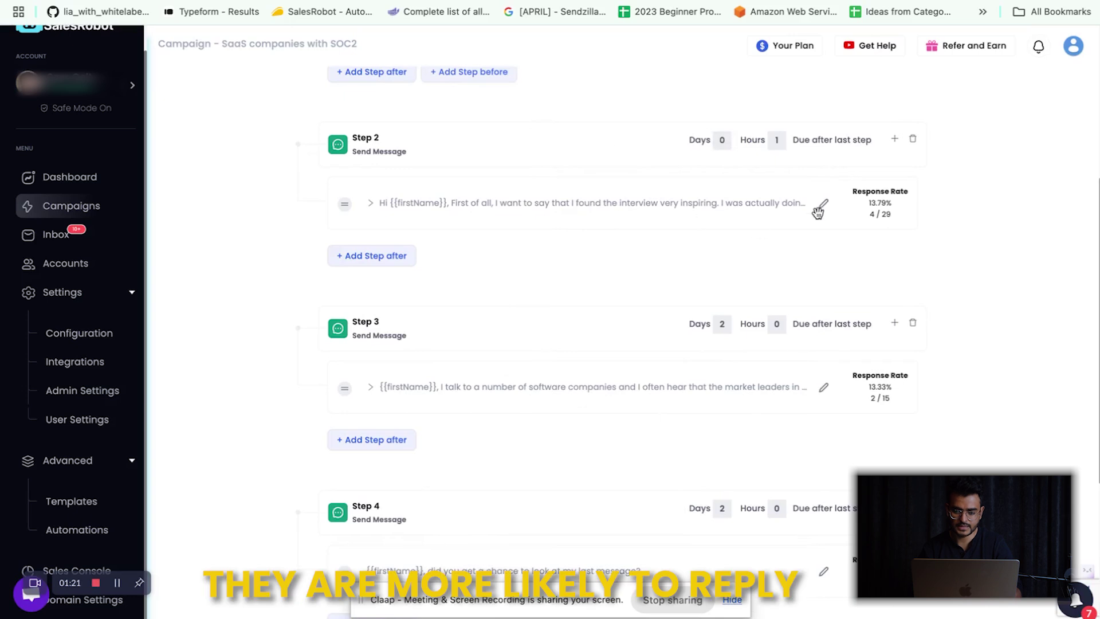
click(824, 205)
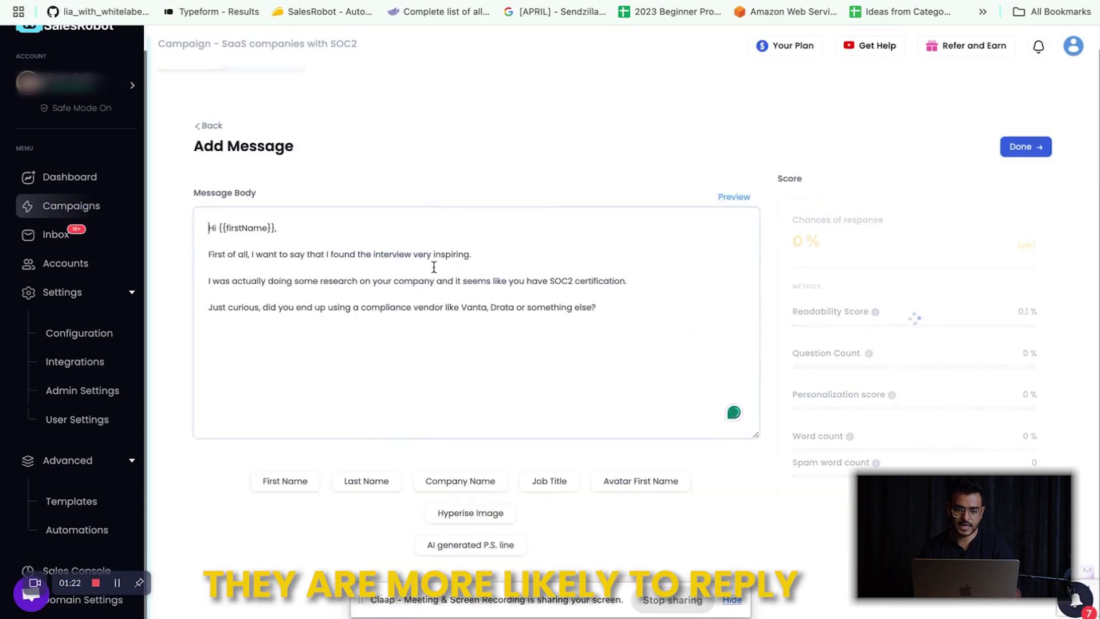
click(215, 126)
scroll(605, 288, down, 2)
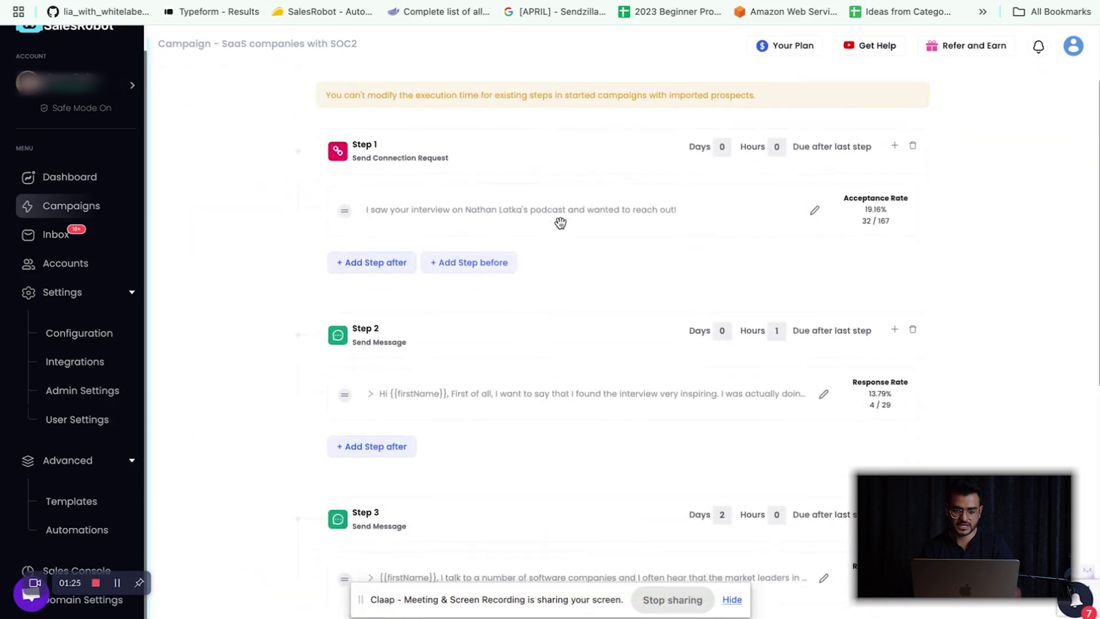
scroll(592, 338, down, 1)
scroll(592, 338, down, 2)
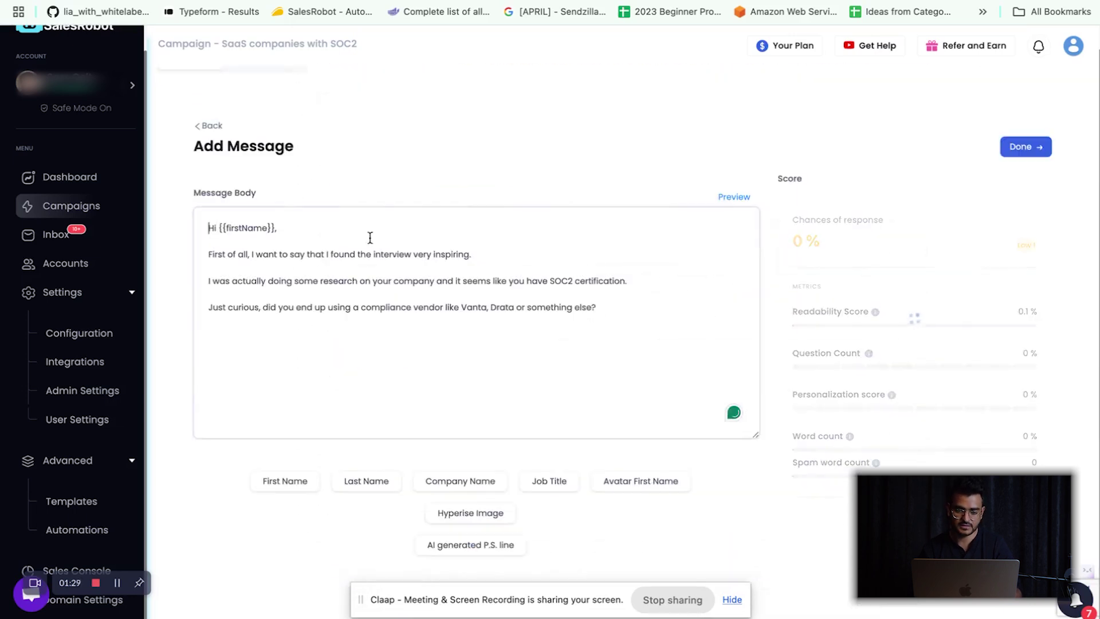
click(208, 126)
scroll(475, 328, down, 5)
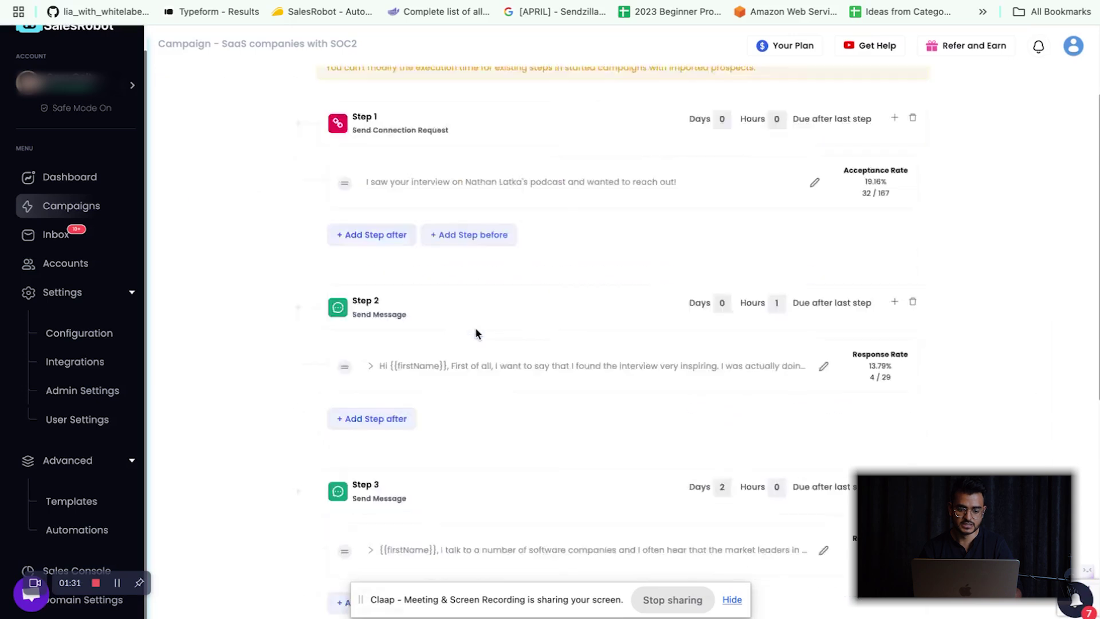
scroll(516, 229, up, 2)
scroll(687, 327, down, 3)
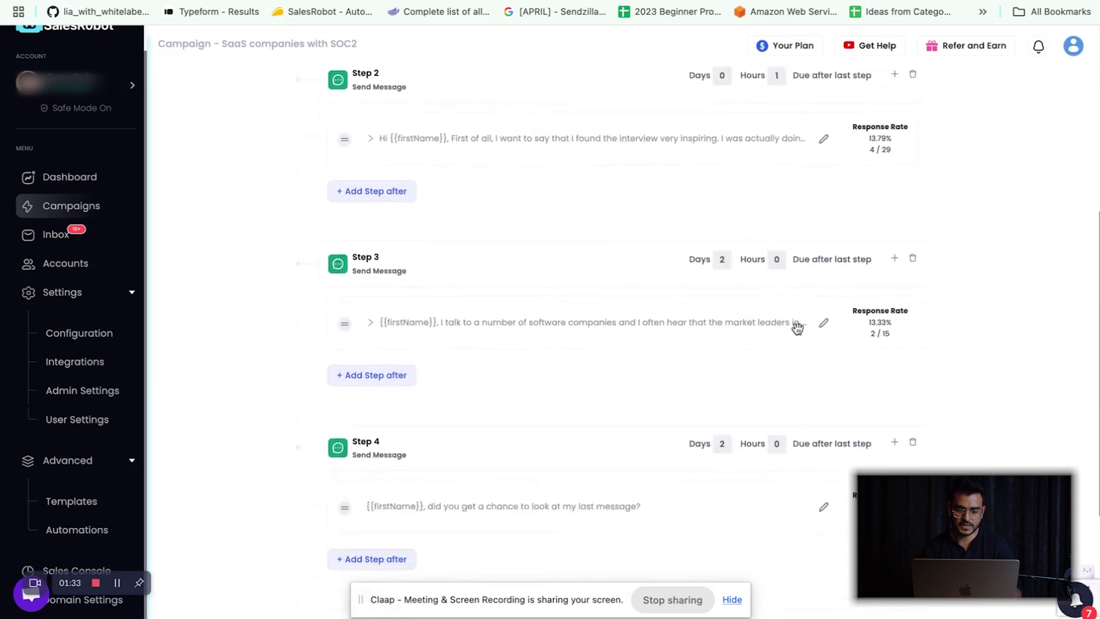
click(824, 324)
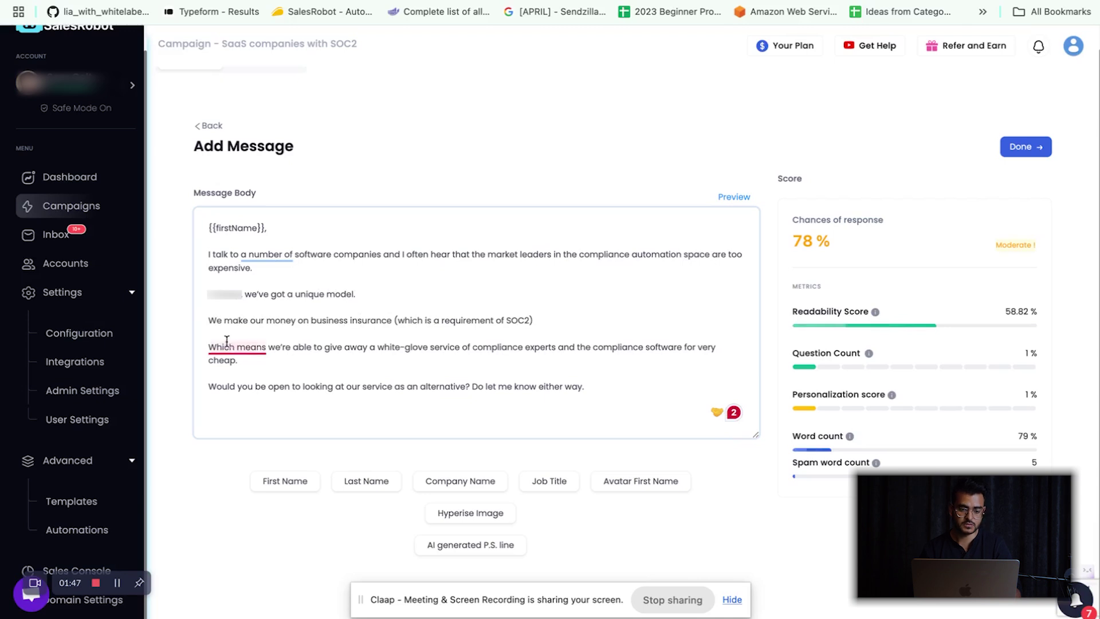
mouse_move(259, 346)
click(212, 126)
scroll(676, 312, down, 5)
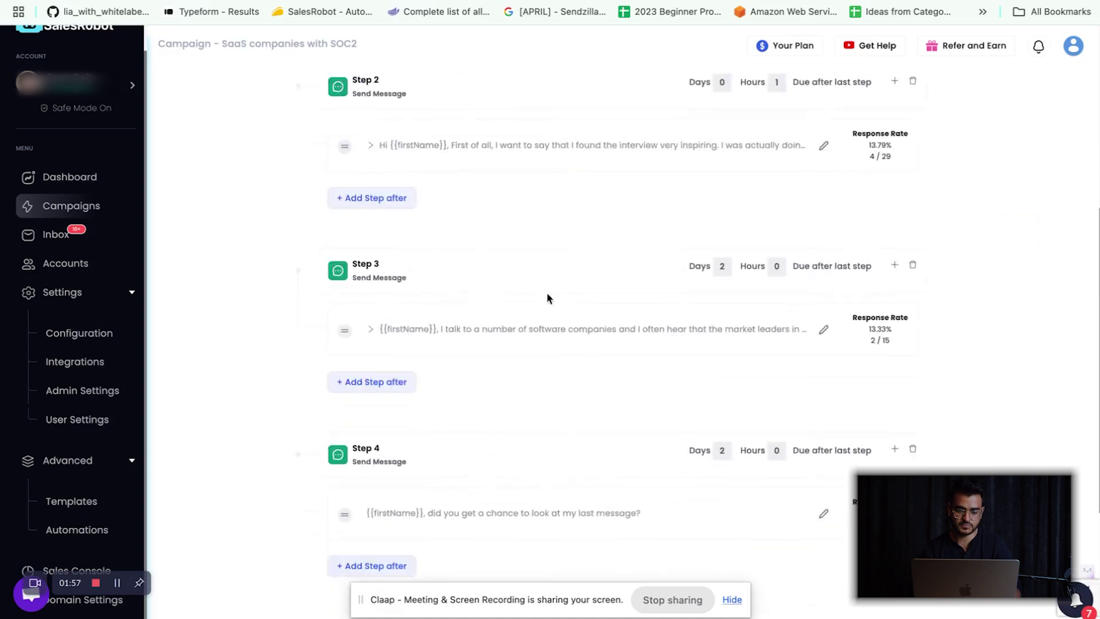
scroll(482, 325, down, 4)
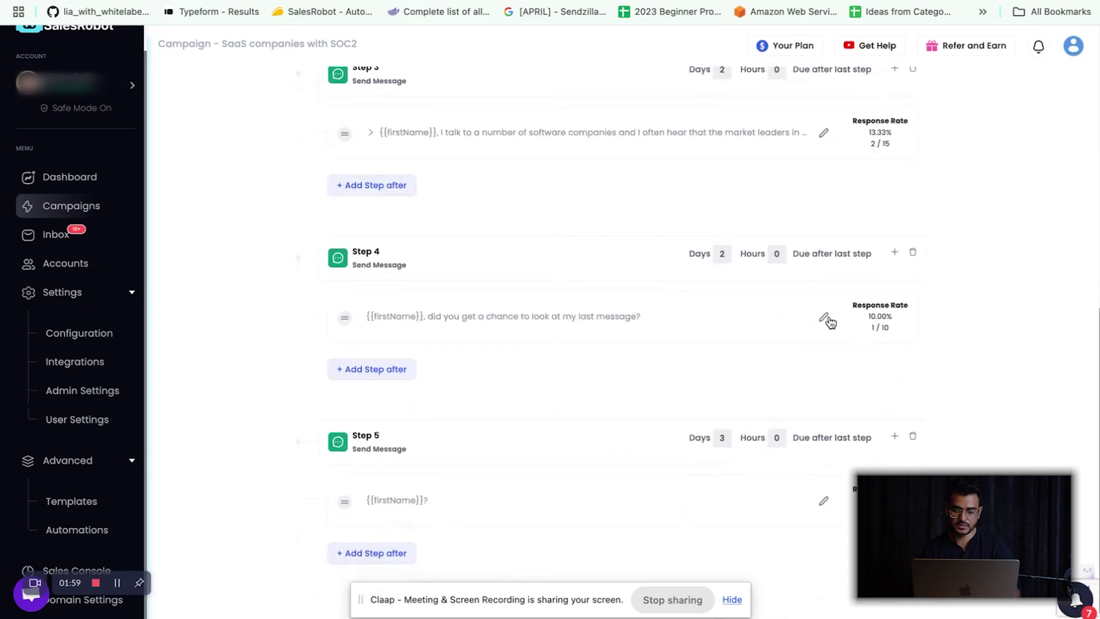
click(825, 318)
click(192, 121)
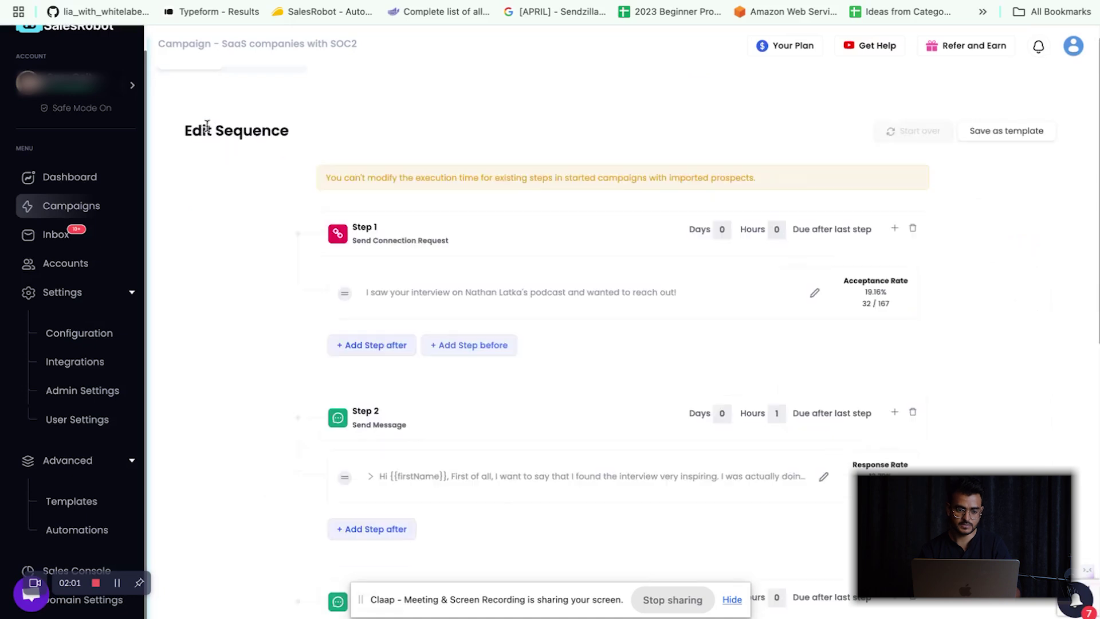
scroll(396, 355, down, 10)
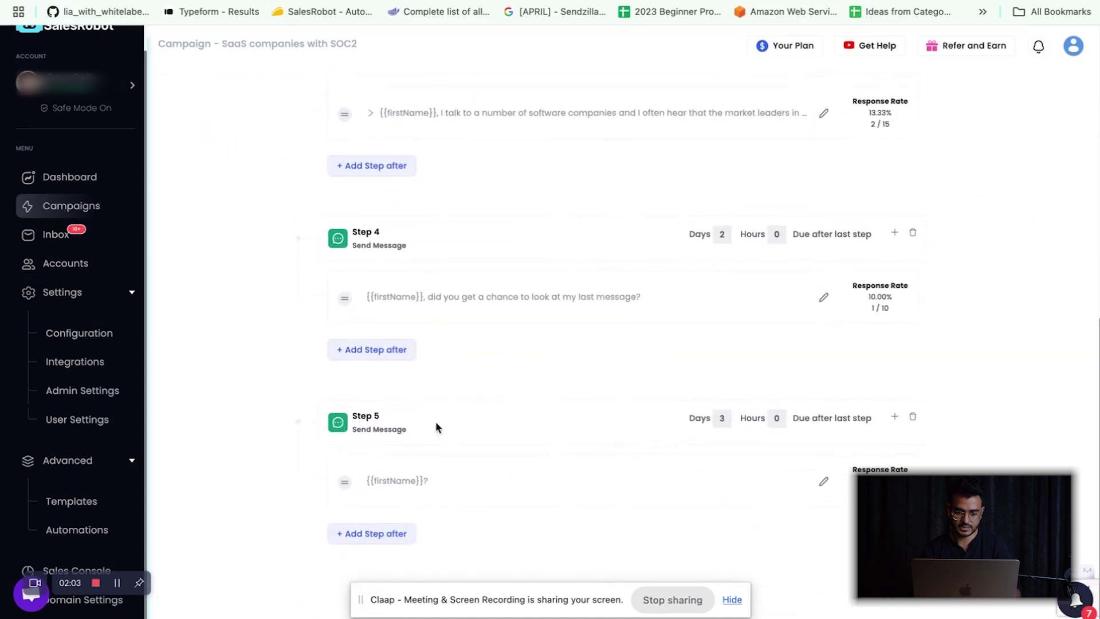
Step: Filter the Inbox to replies from the 'SaaS companies with SOC2' campaign
click(59, 236)
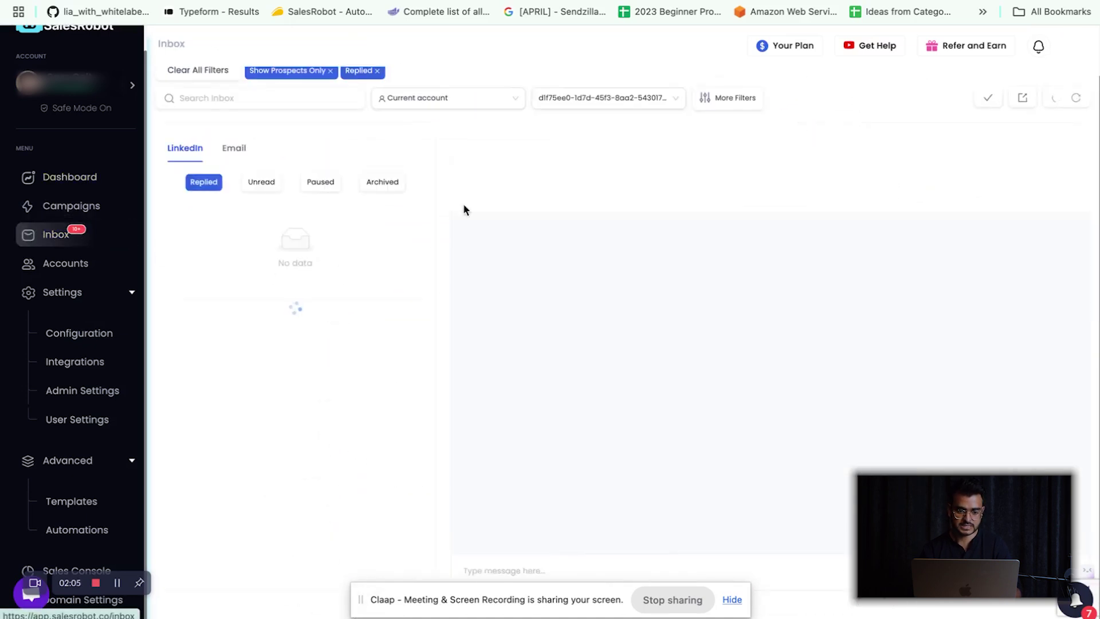
click(590, 98)
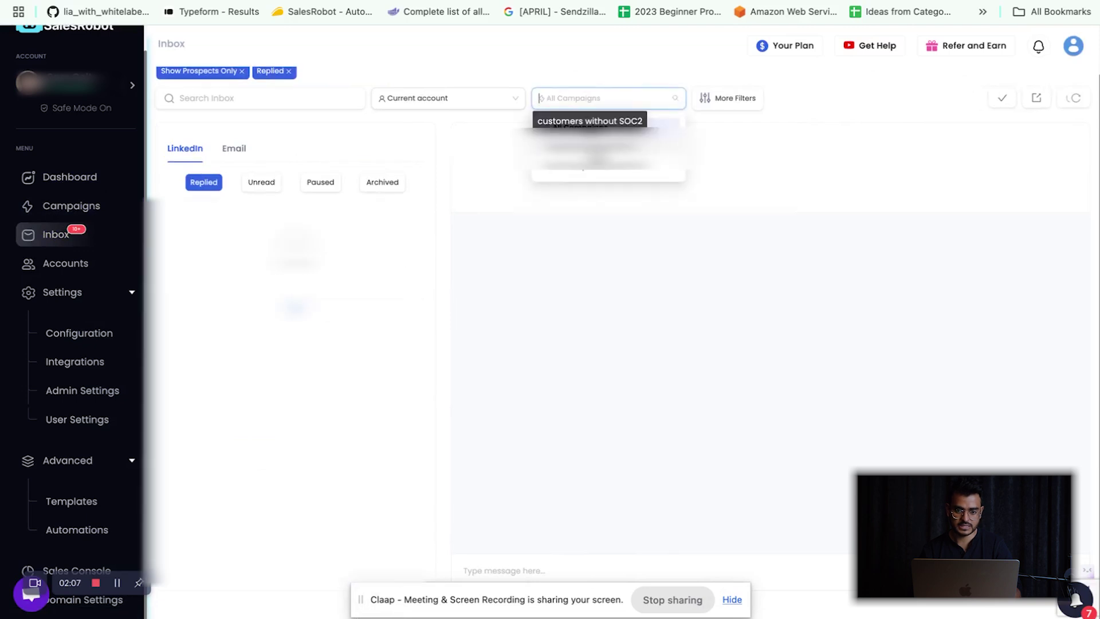
click(596, 166)
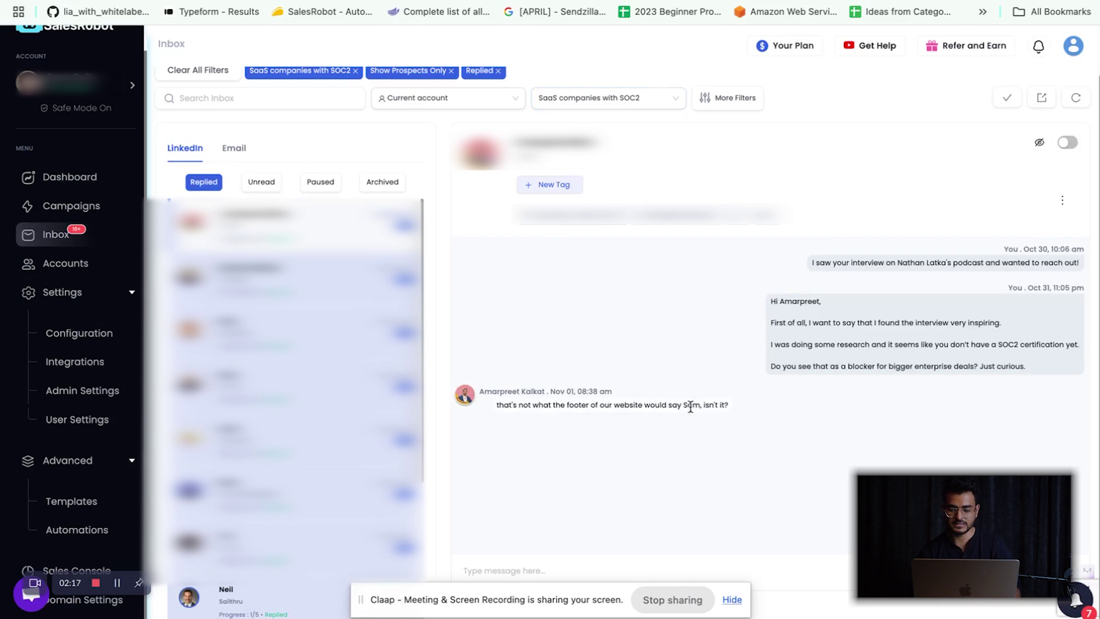
Step: Read the replied conversations one by one, from the second onward
click(266, 295)
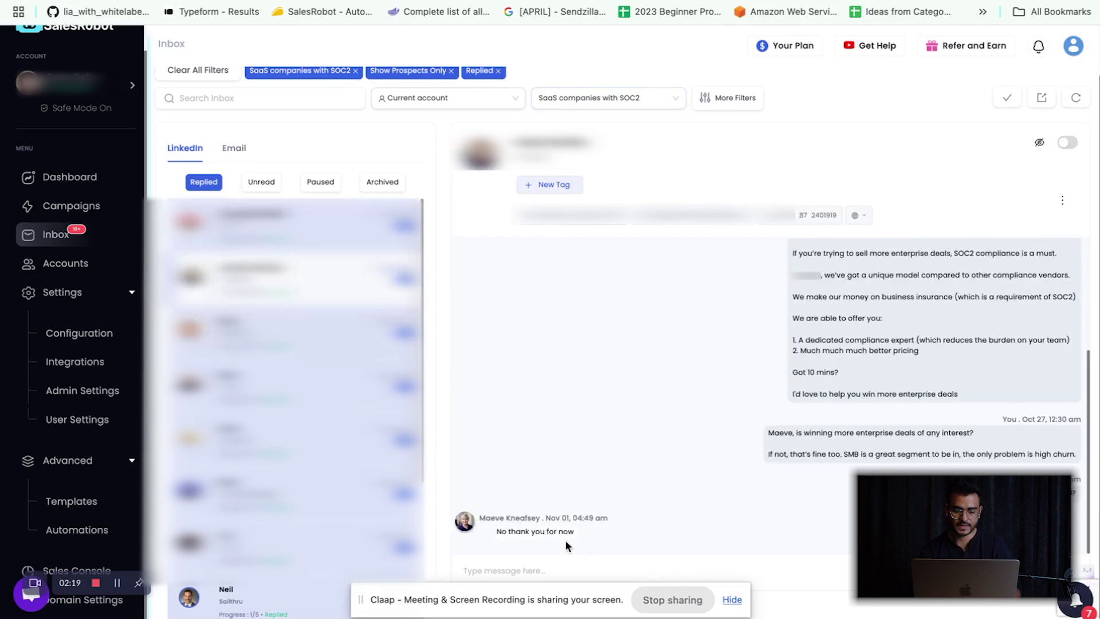
click(286, 331)
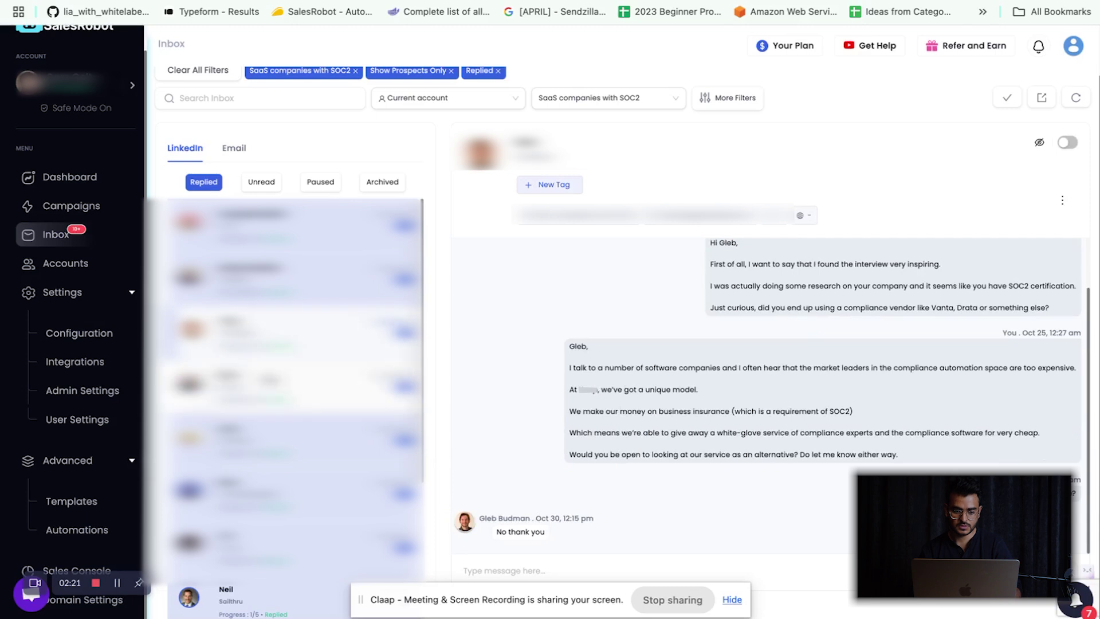
click(287, 384)
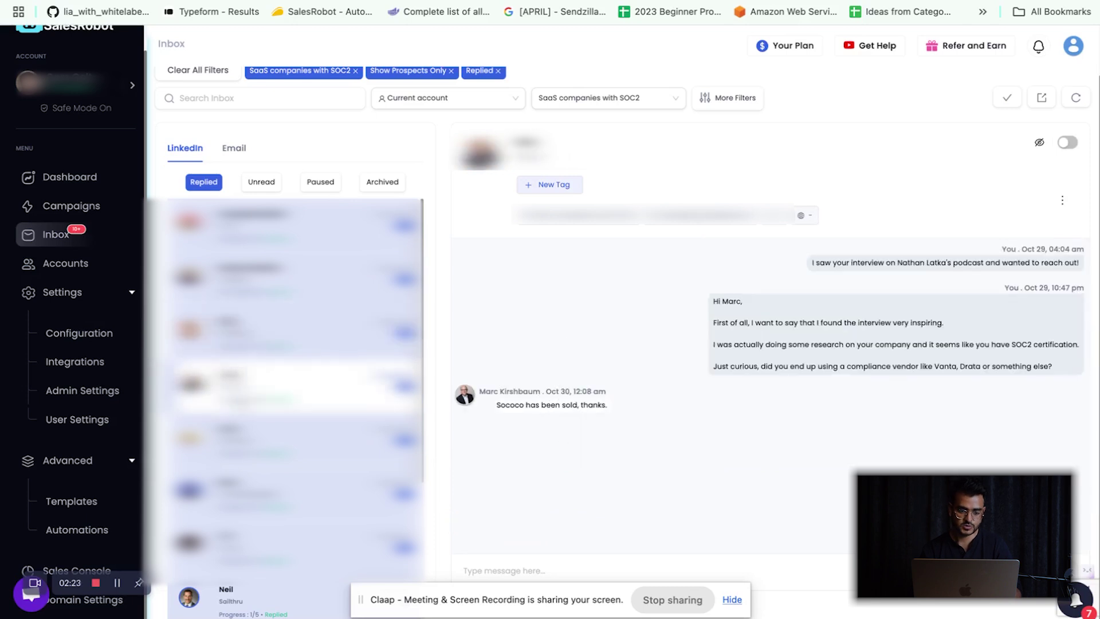
click(280, 449)
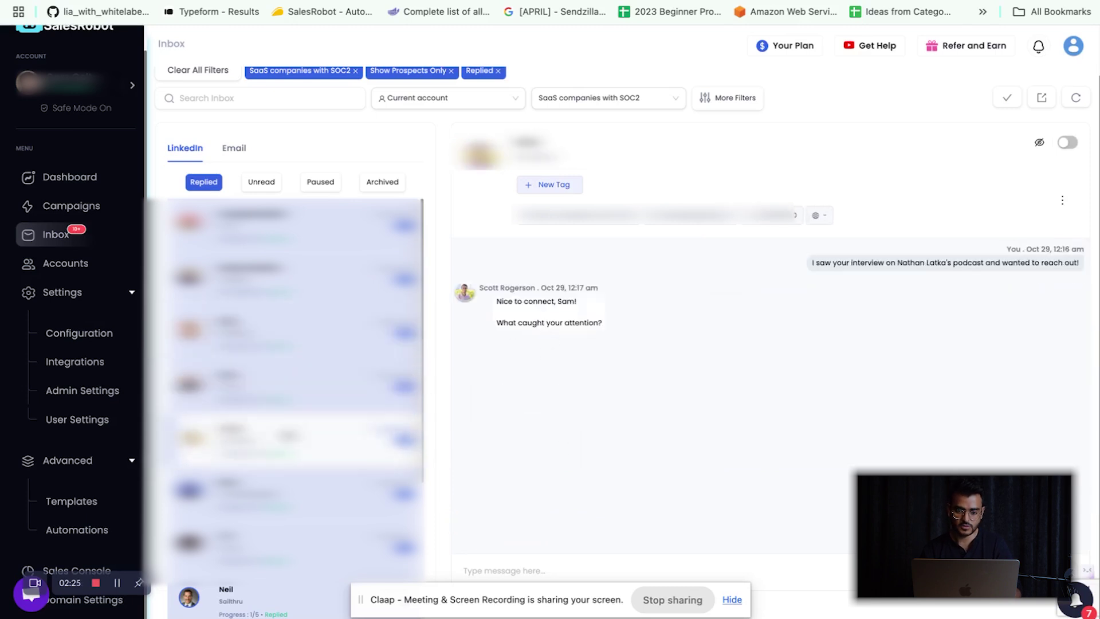
click(286, 441)
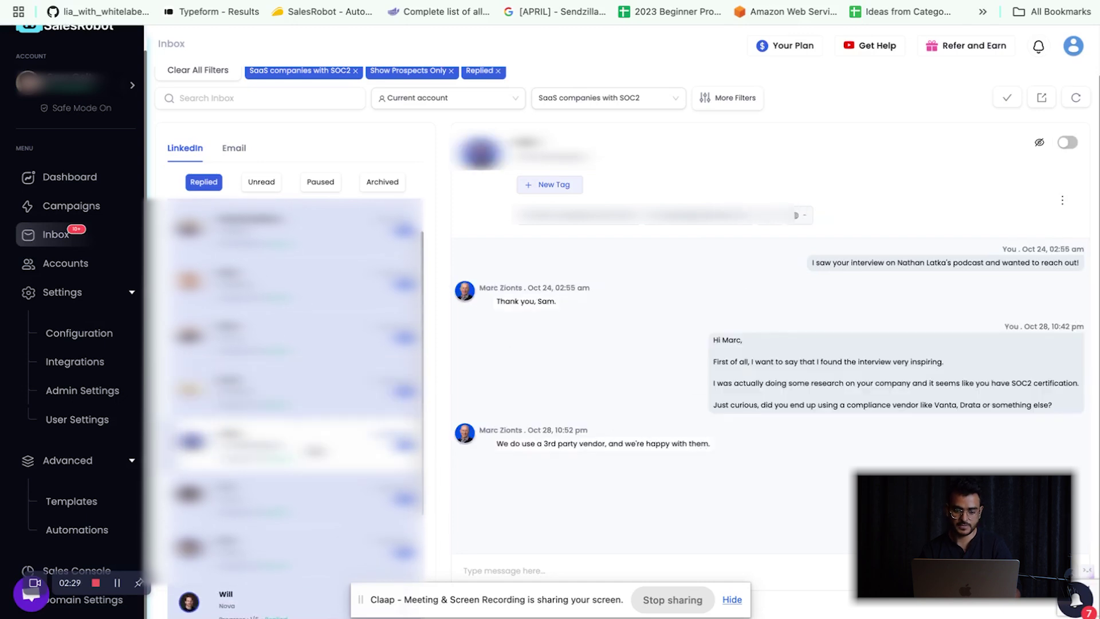
click(275, 488)
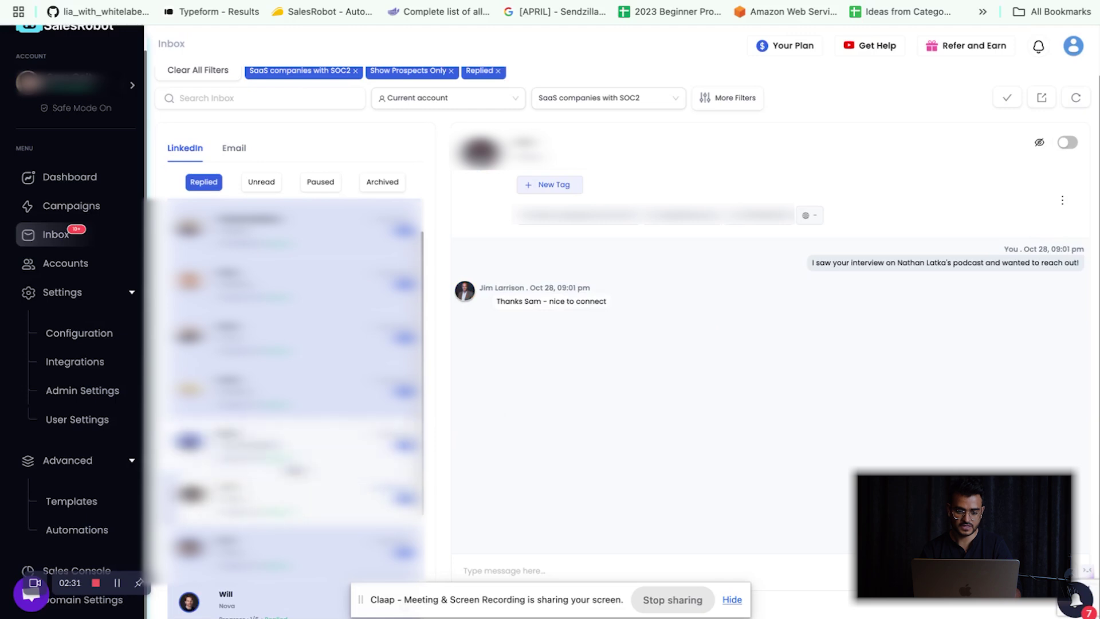
Step: Read the remaining replies further down the list through the last, including the Tugboat Logic reply
scroll(292, 473, down, 3)
click(280, 418)
click(280, 474)
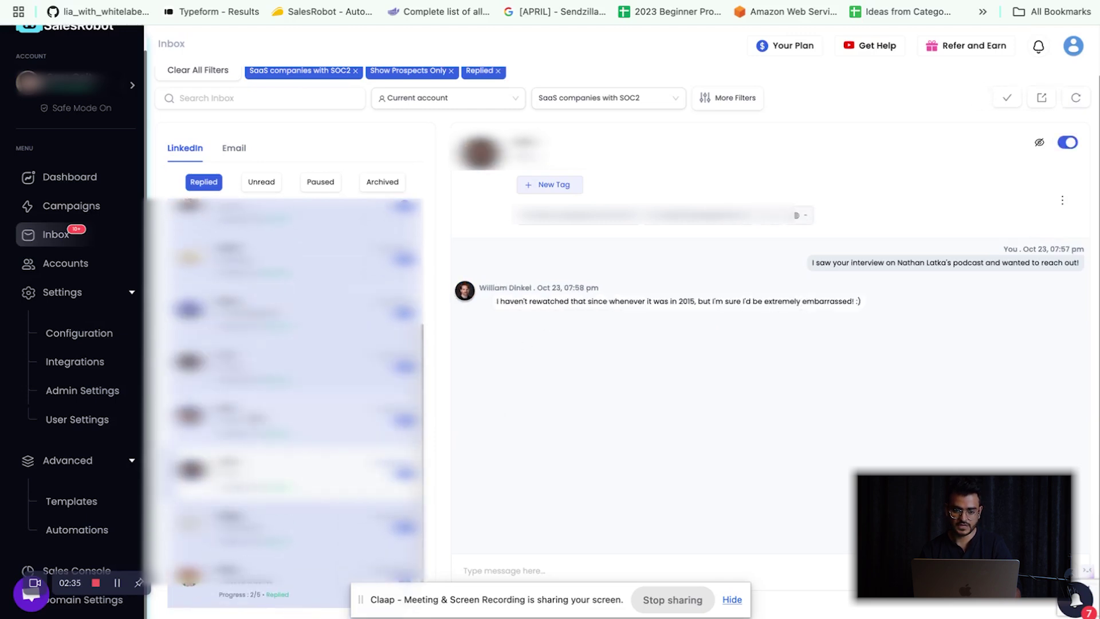
click(280, 519)
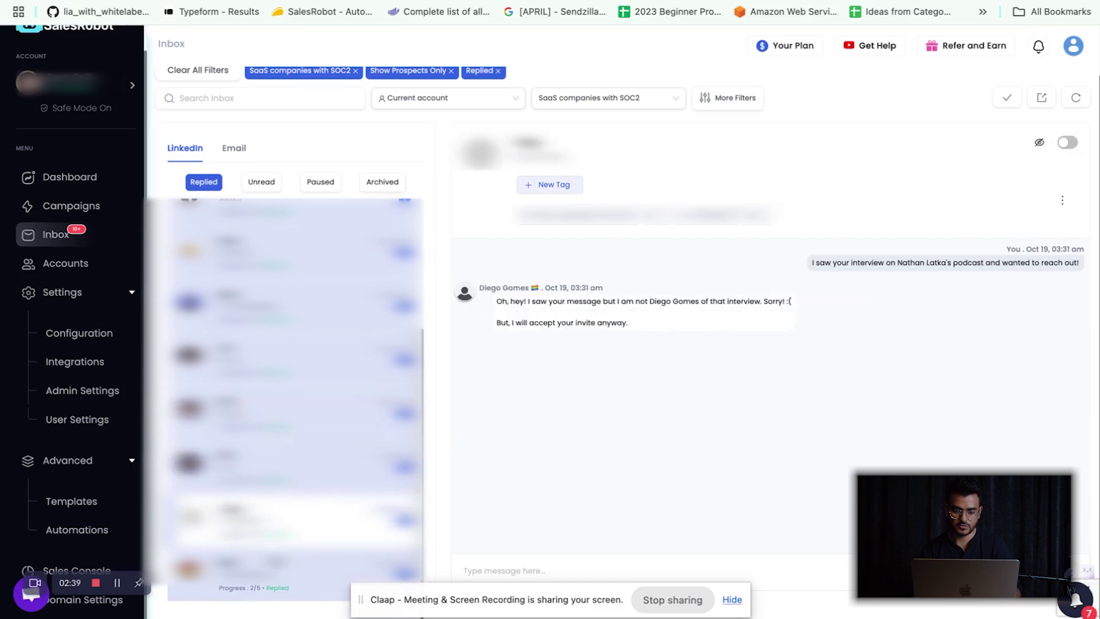
click(278, 568)
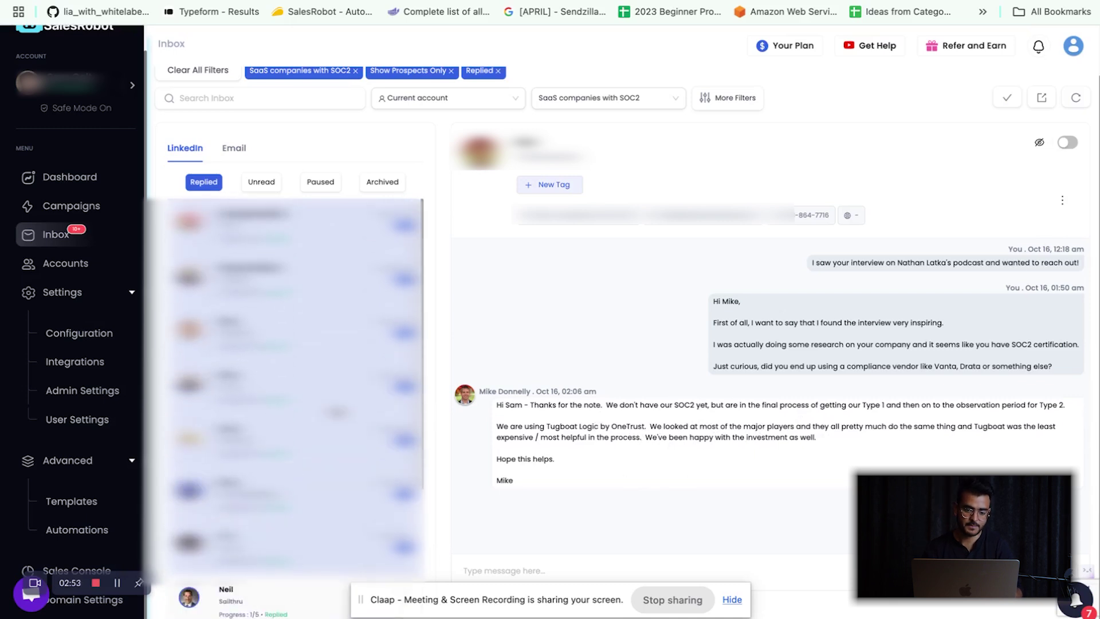
scroll(346, 503, down, 1)
scroll(643, 473, up, 1)
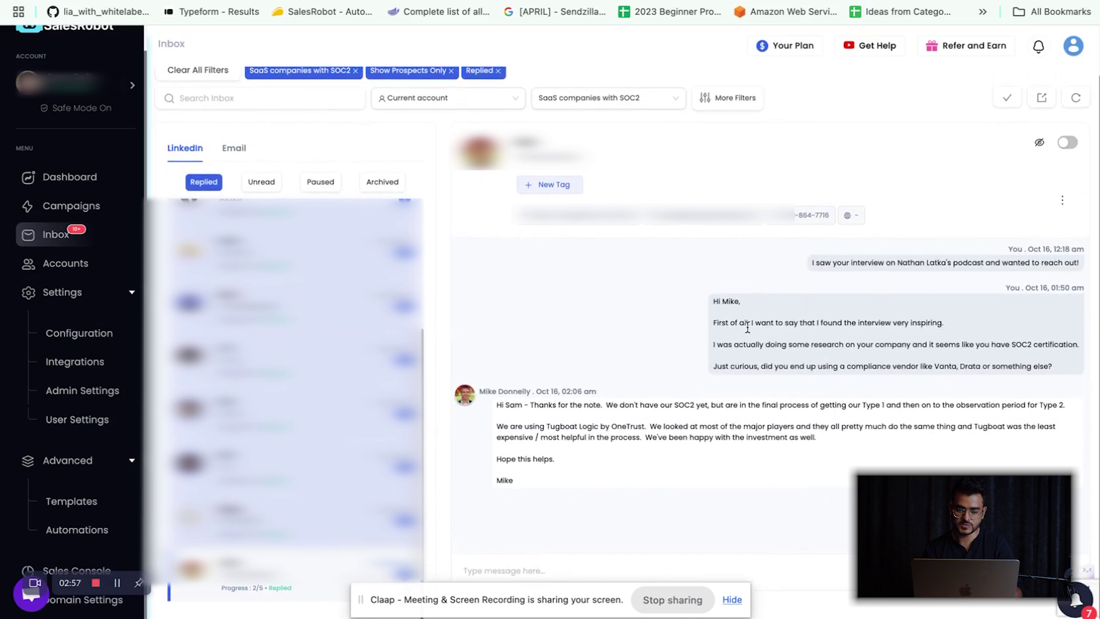
scroll(651, 381, up, 2)
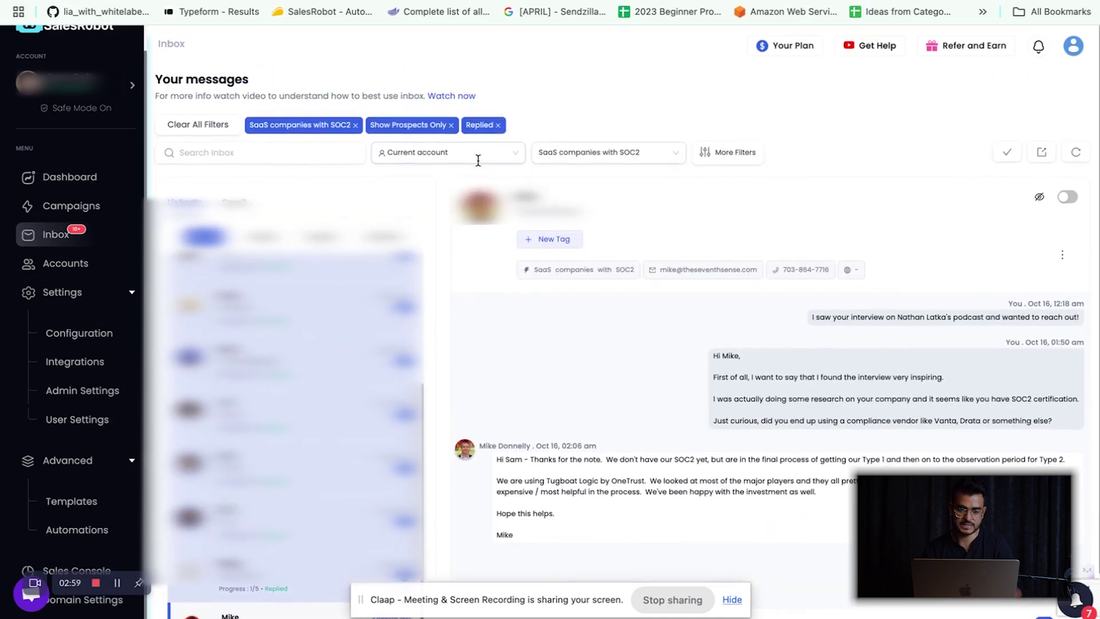
Step: Open the 'customers without SOC2' campaign's sequence for editing
click(90, 207)
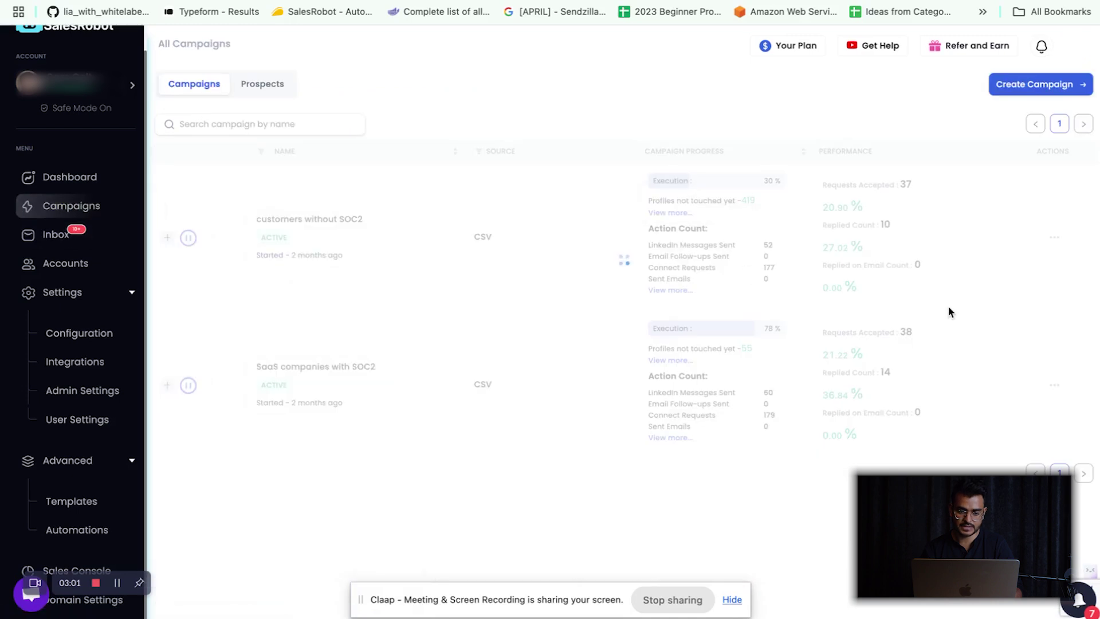
click(1066, 241)
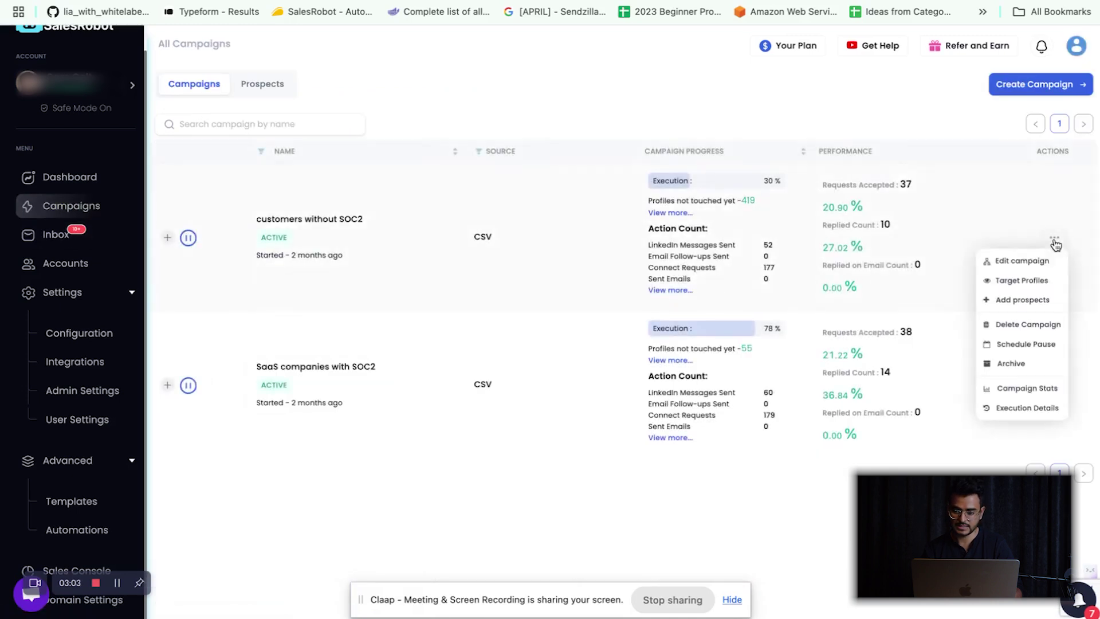
click(1006, 264)
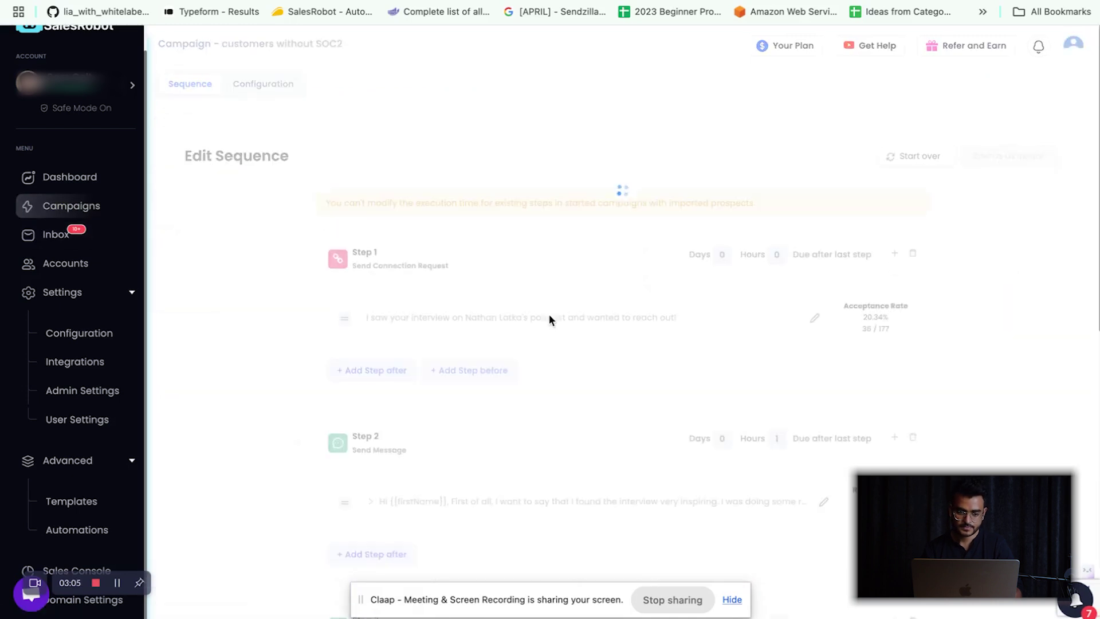
scroll(663, 236, down, 2)
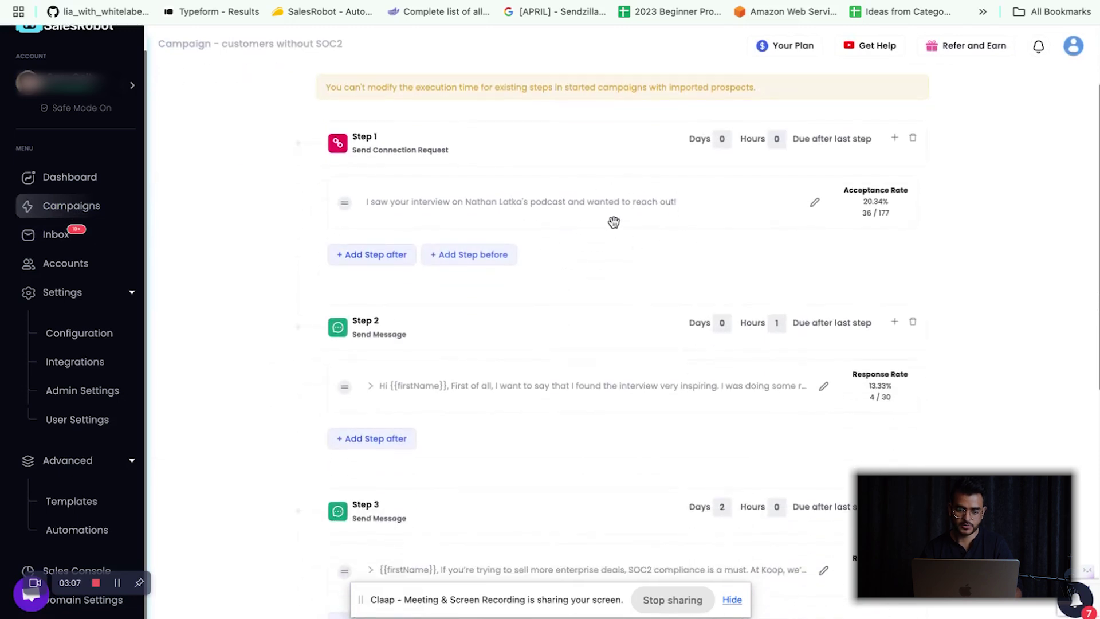
Step: Read the Step 2 and Step 3 follow-ups, highlighting the line about much better pricing
click(824, 388)
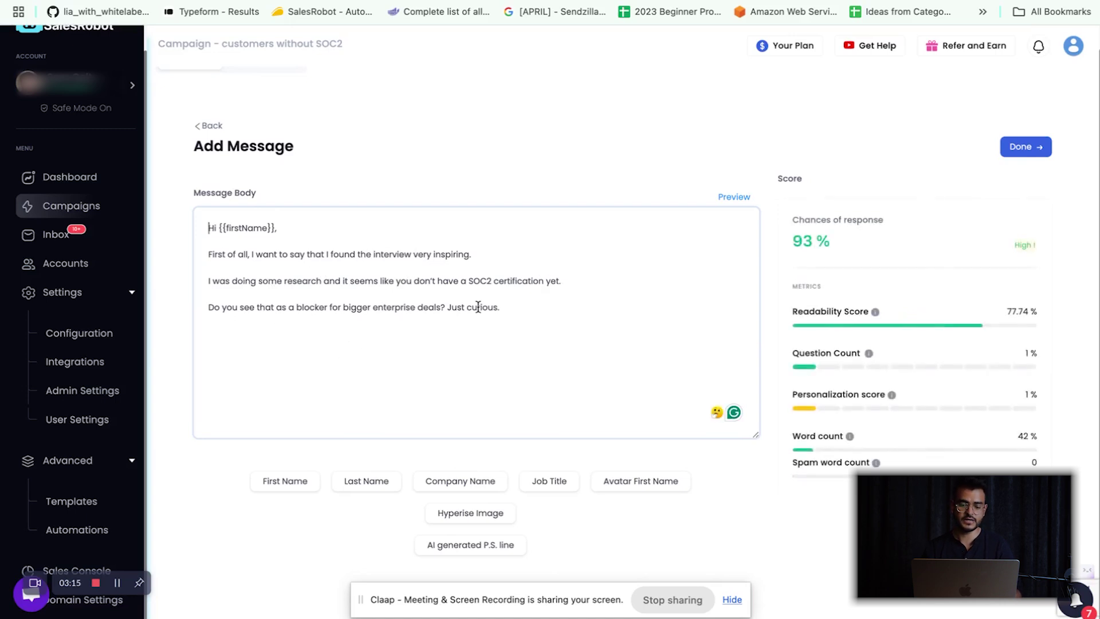
click(218, 131)
scroll(481, 320, down, 5)
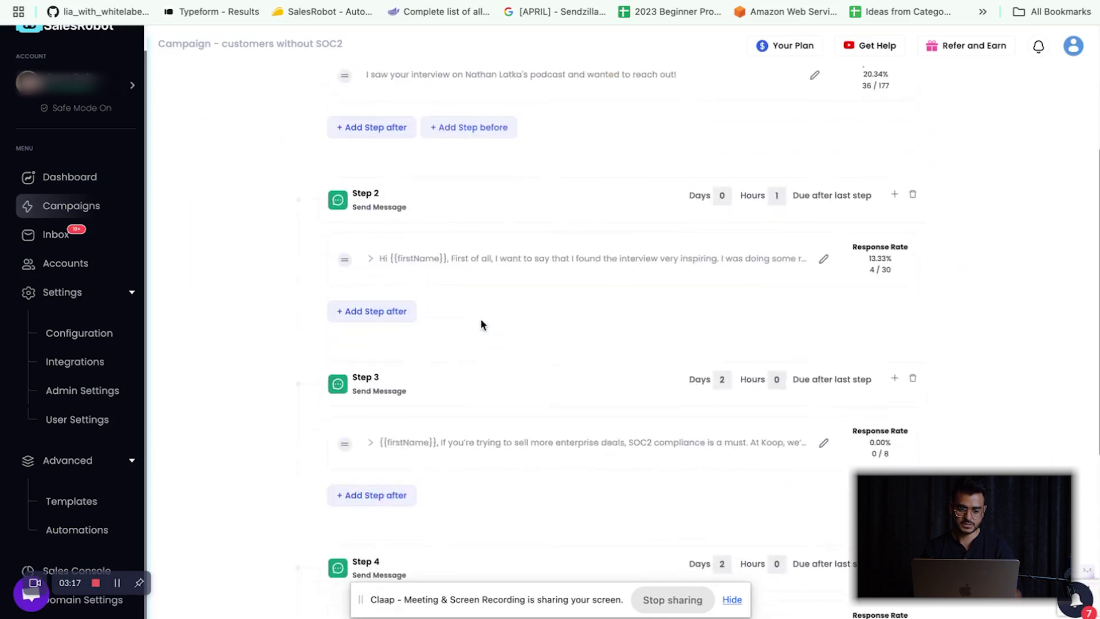
click(824, 445)
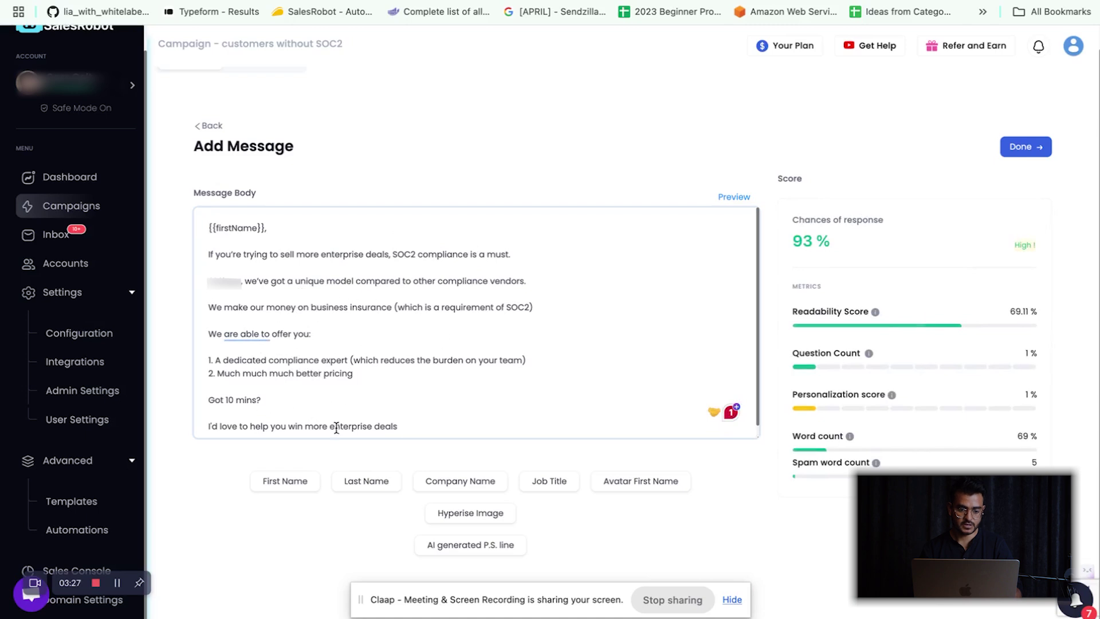
triple_click(239, 376)
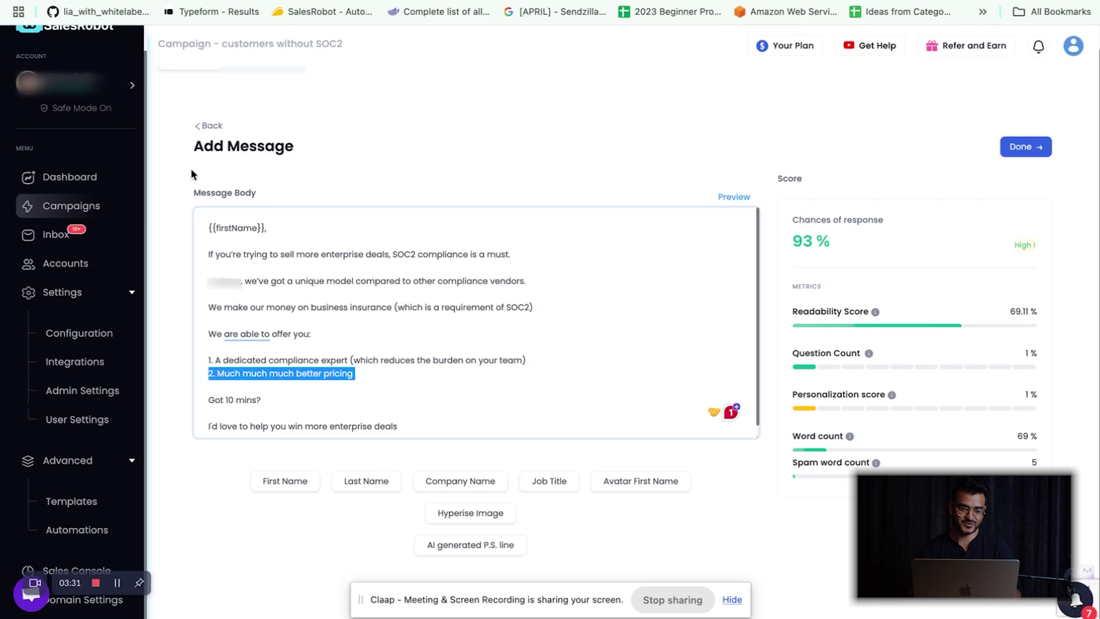
click(209, 130)
scroll(520, 479, down, 10)
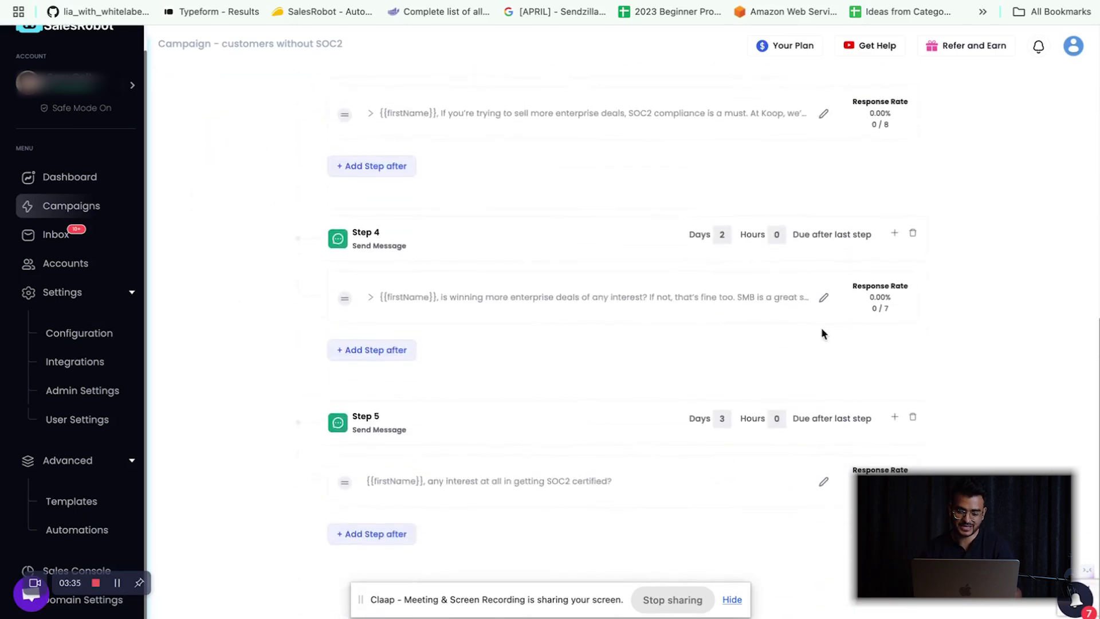
Step: Review the Step 4 follow-up message, then go to the Inbox of prospect replies
click(823, 298)
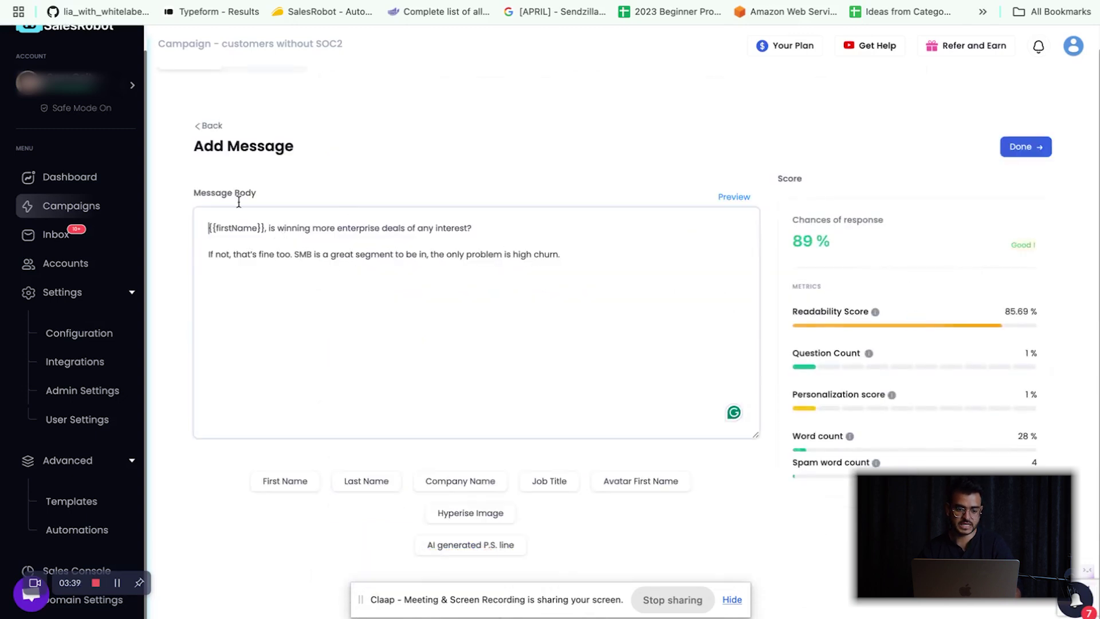
click(204, 128)
scroll(470, 476, down, 10)
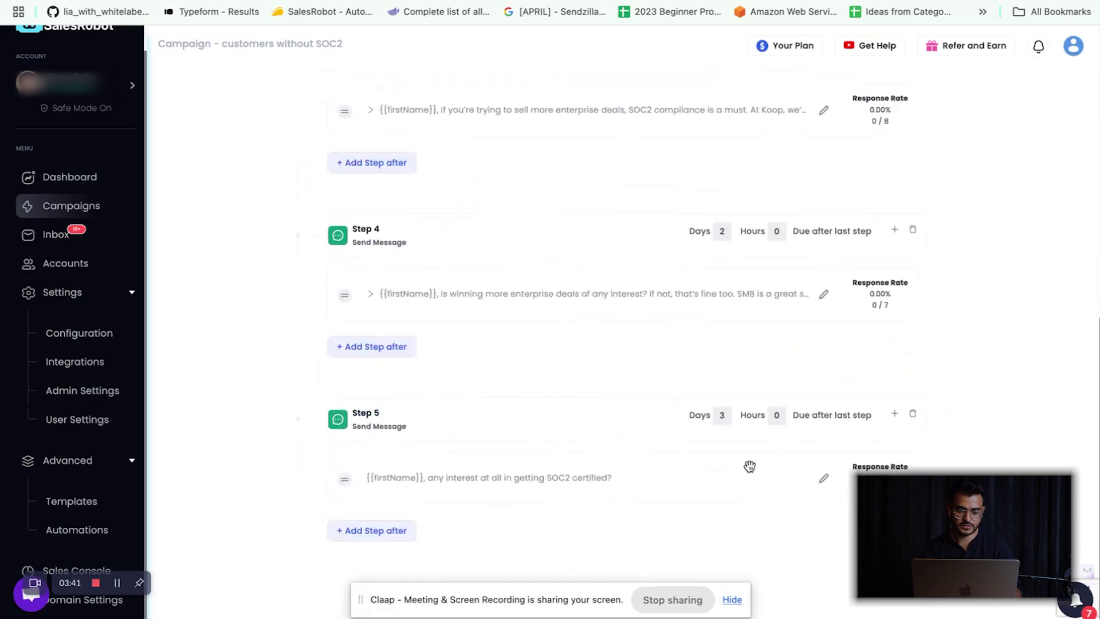
click(823, 297)
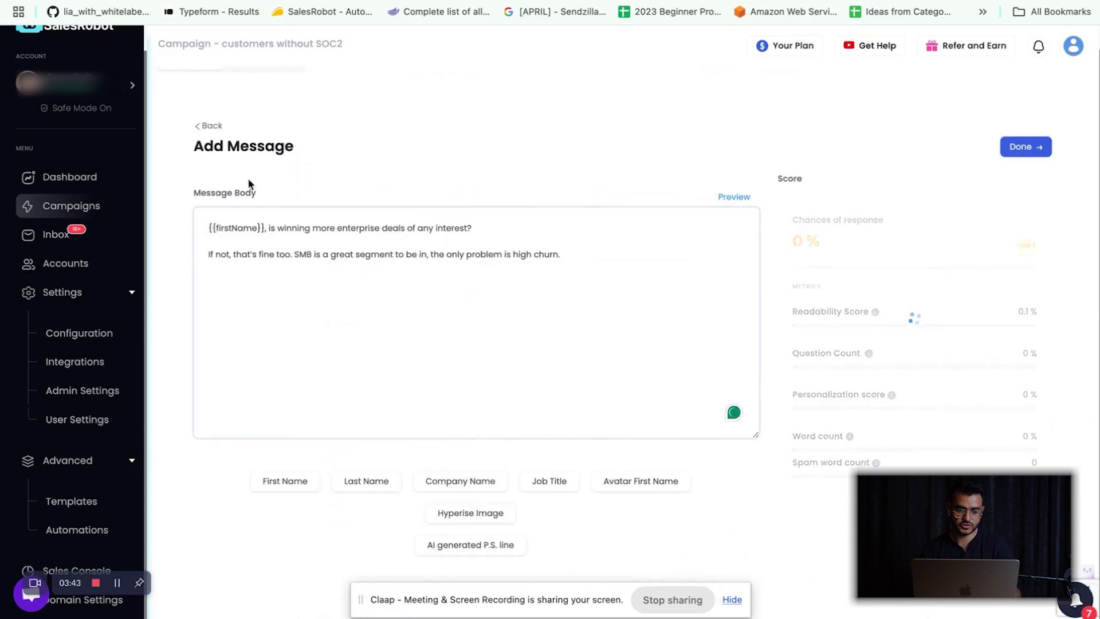
click(204, 128)
scroll(498, 510, down, 10)
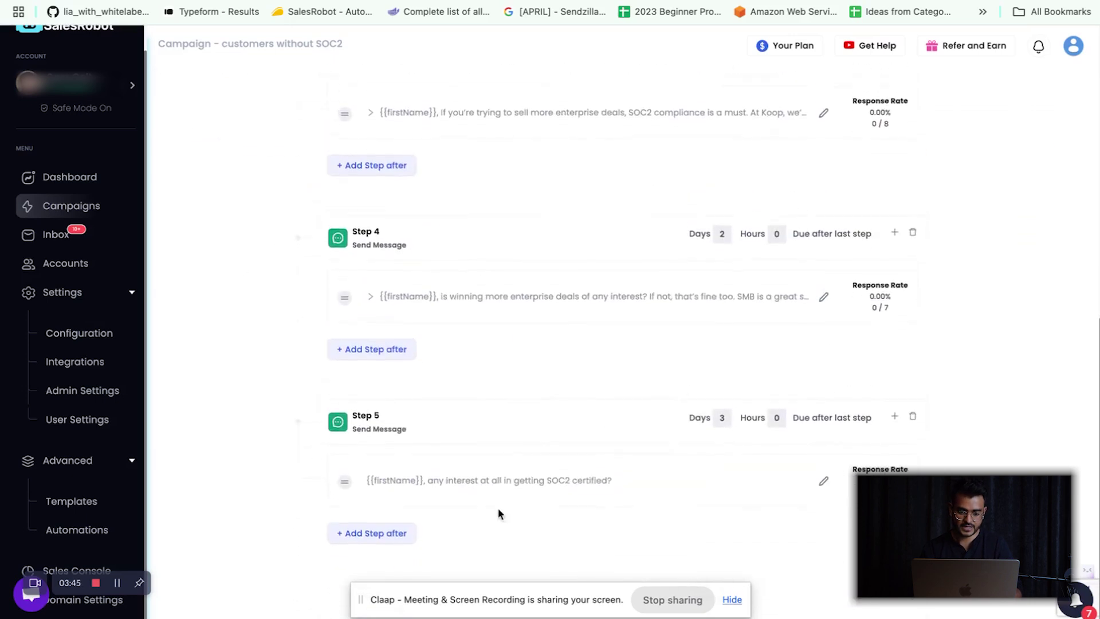
click(66, 231)
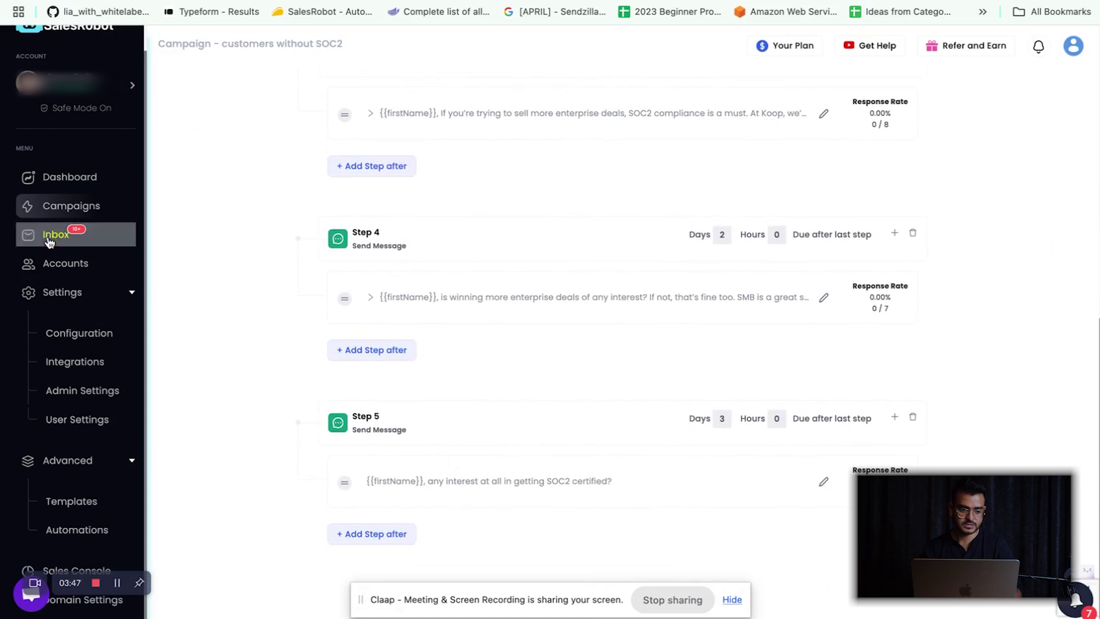
Step: Filter the Inbox to 'customers without SOC2' replies and step through each conversation to the last
click(615, 91)
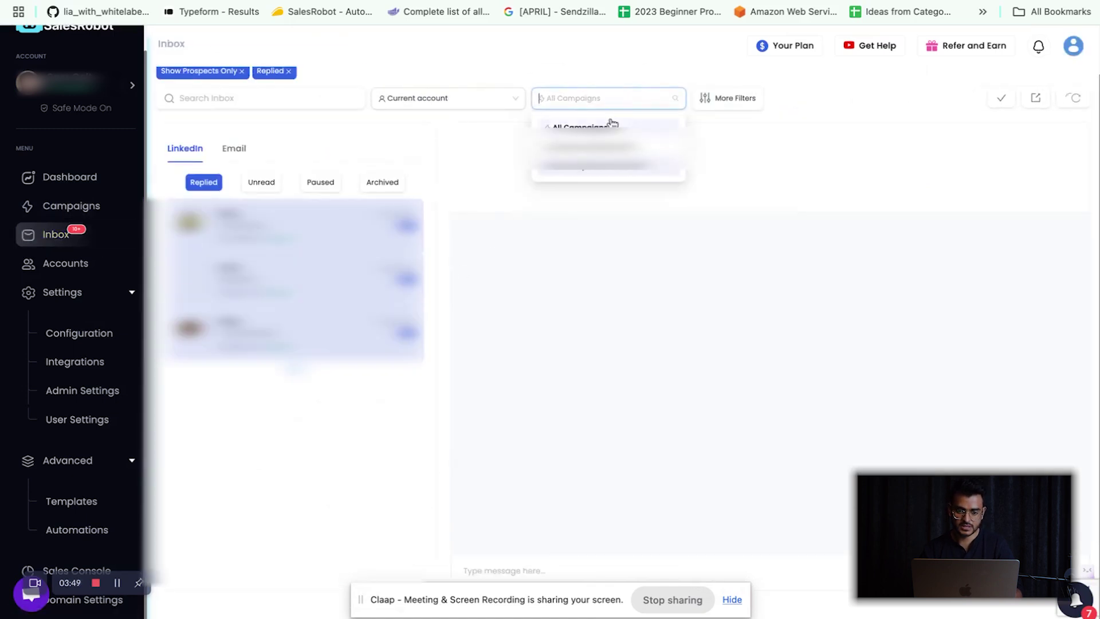
click(584, 138)
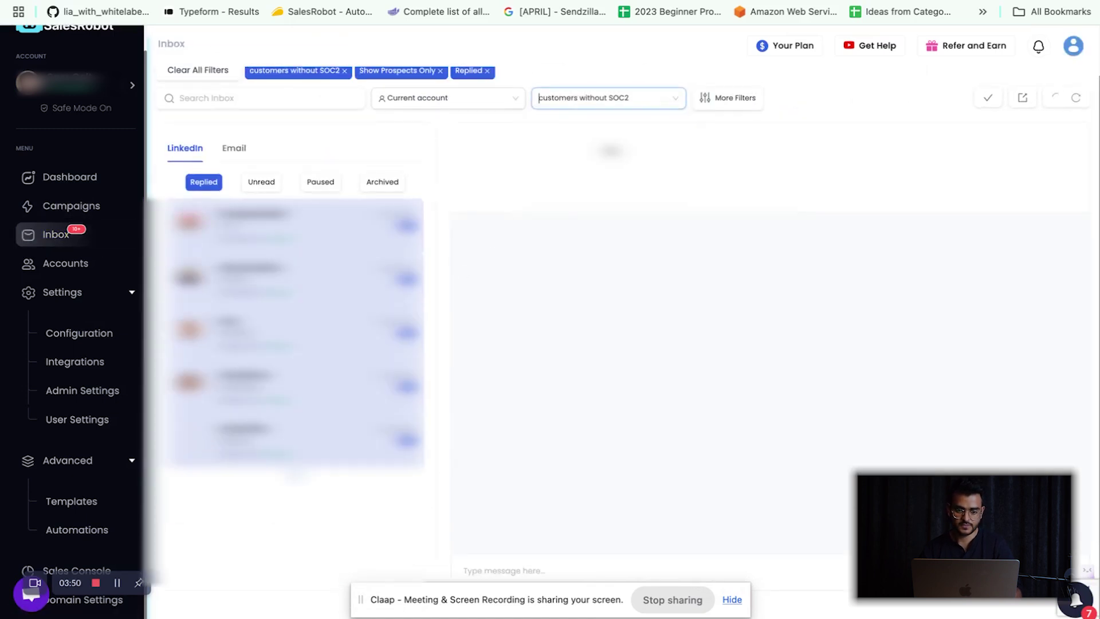
click(608, 98)
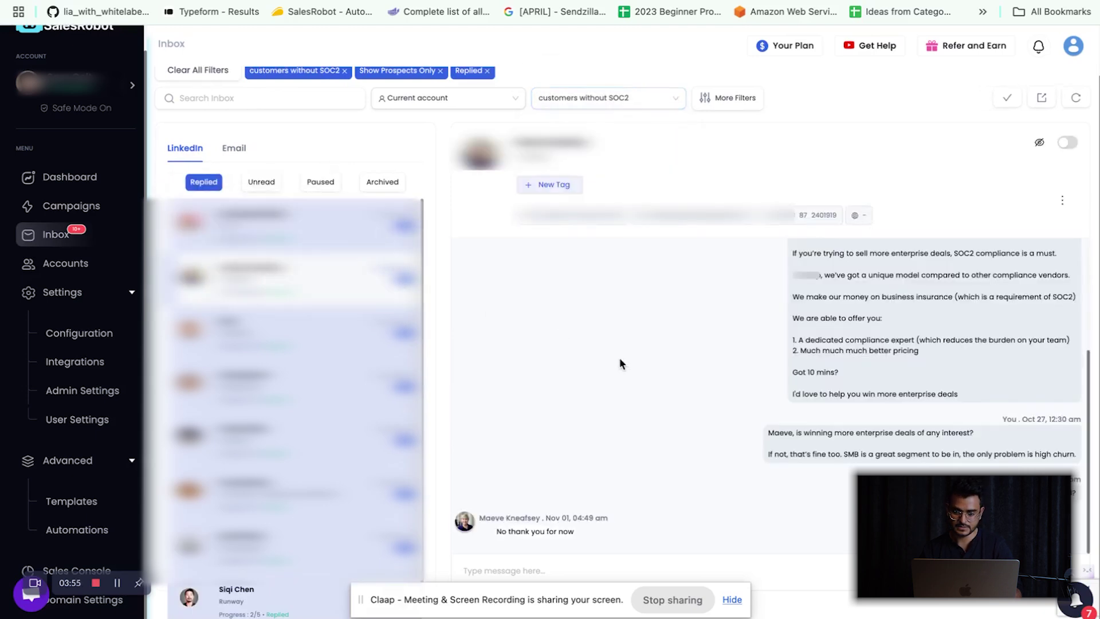
key(Down)
key(Down)
key(Down)
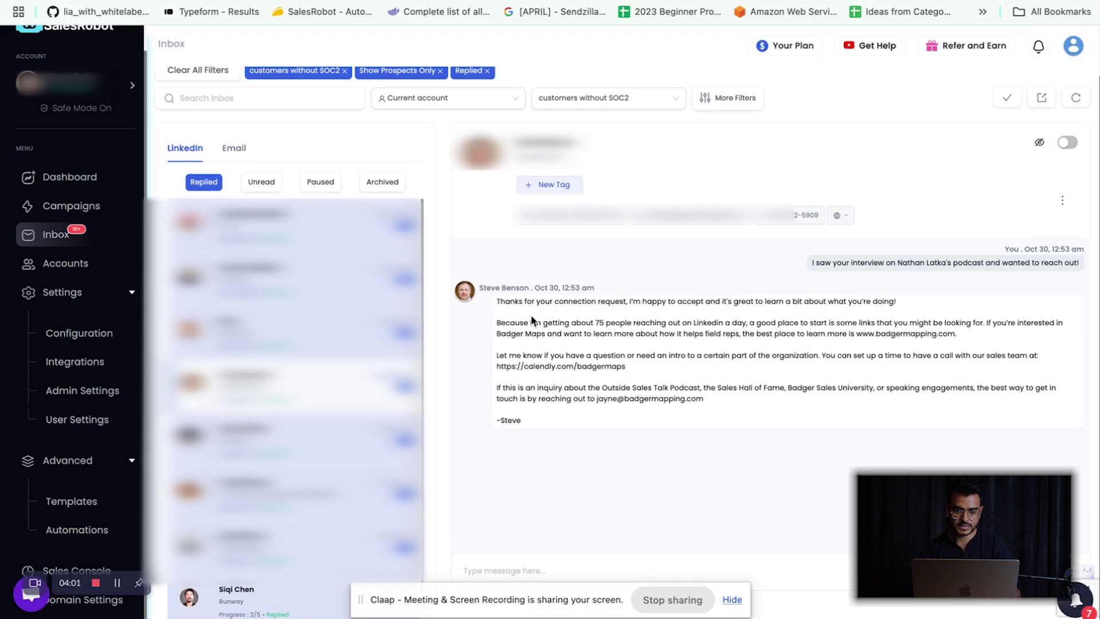
key(Down)
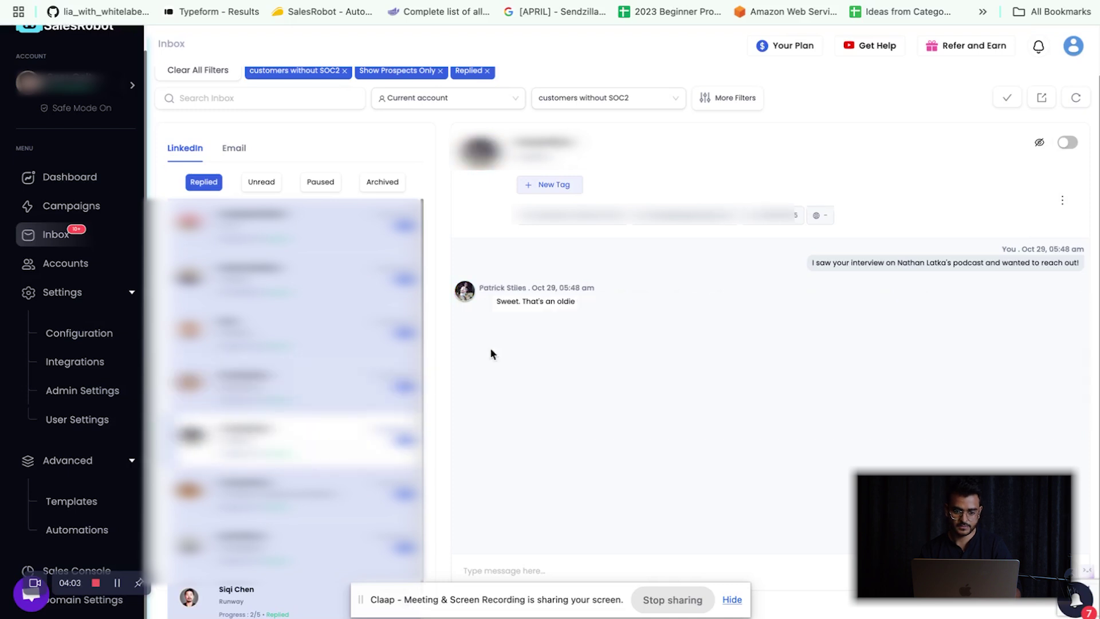
key(Down)
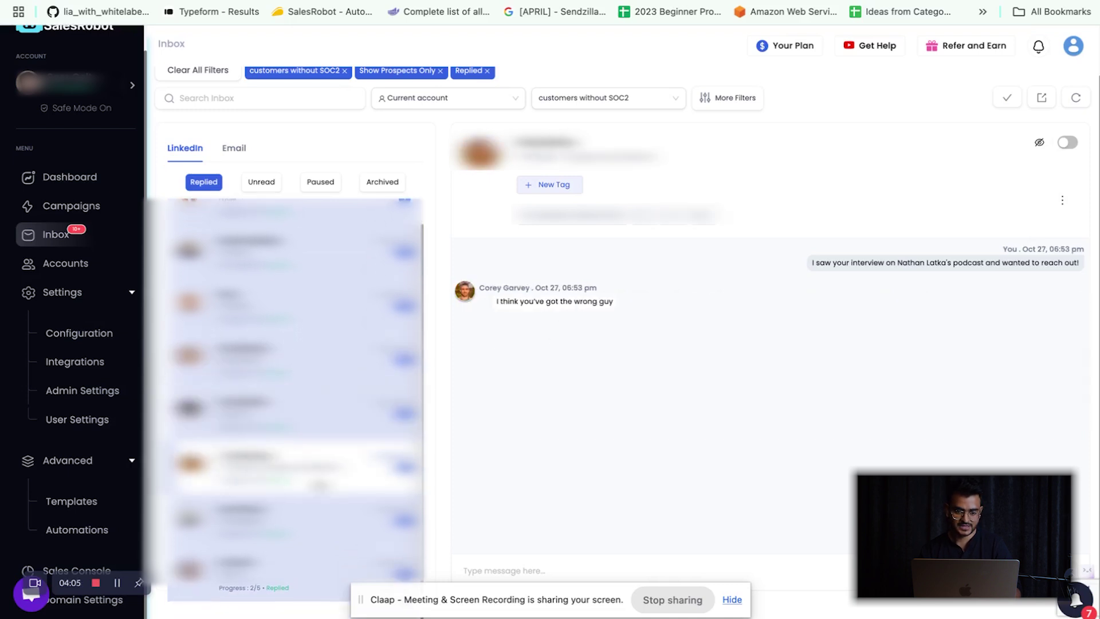
key(Down)
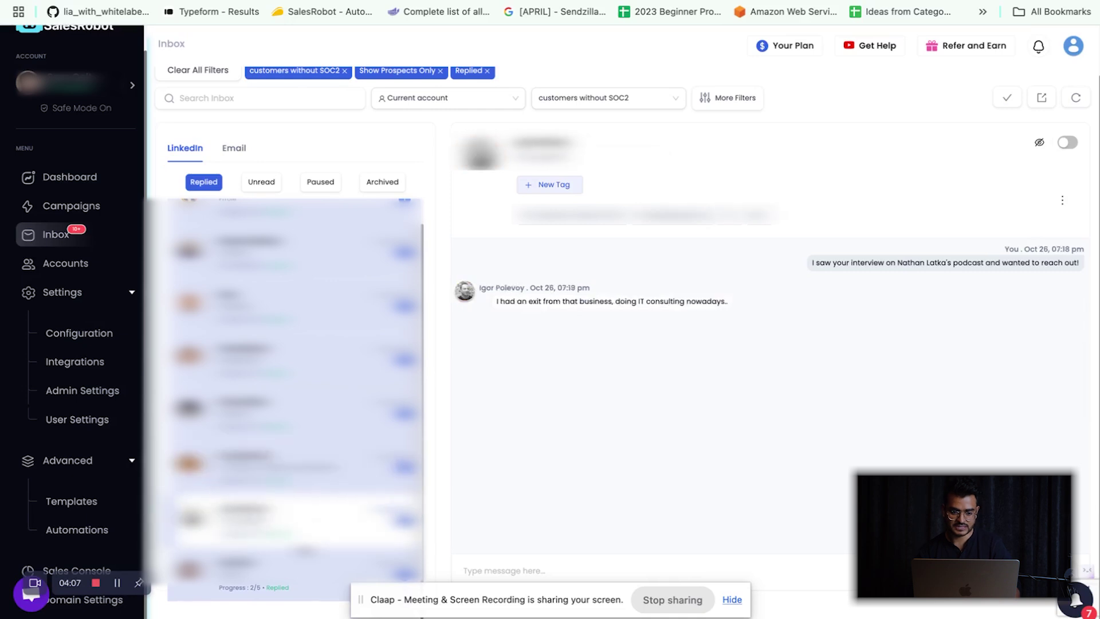
key(Down)
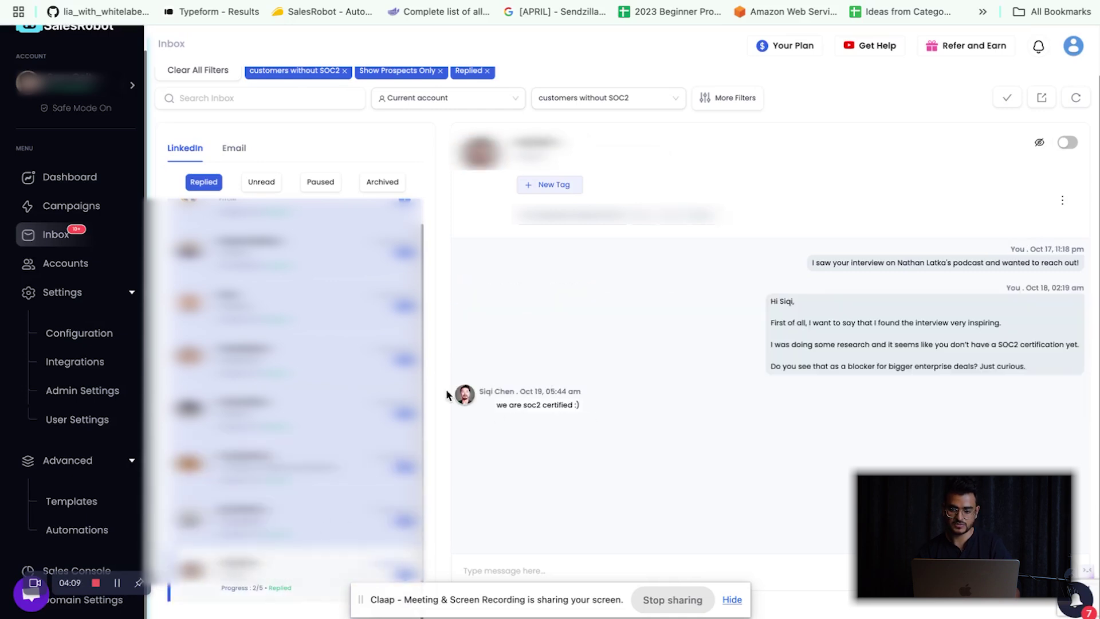
scroll(292, 373, down, 1)
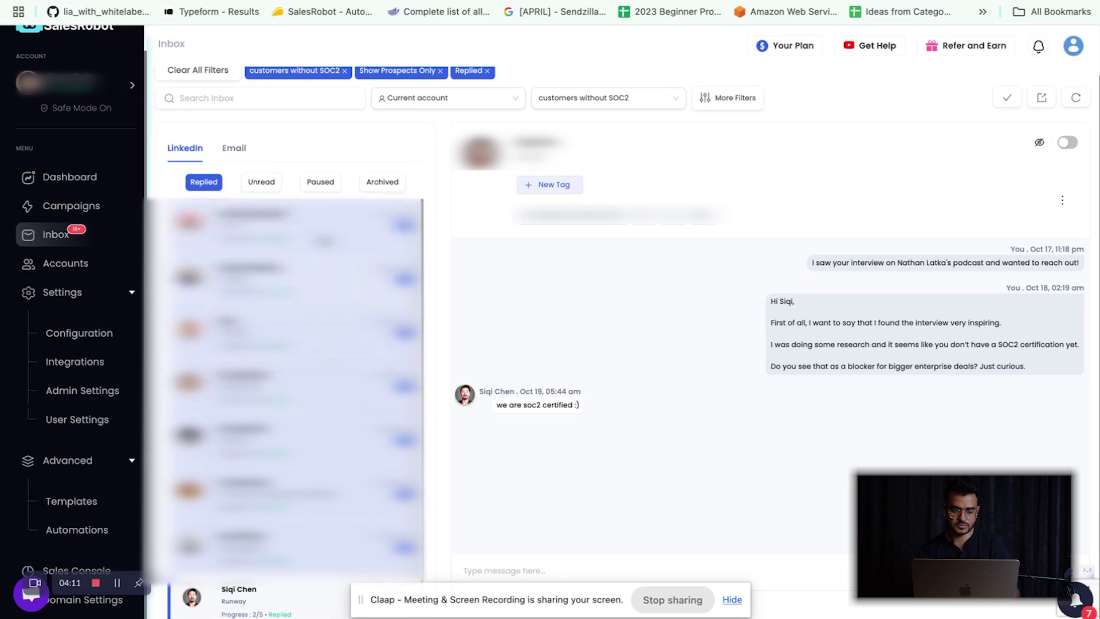